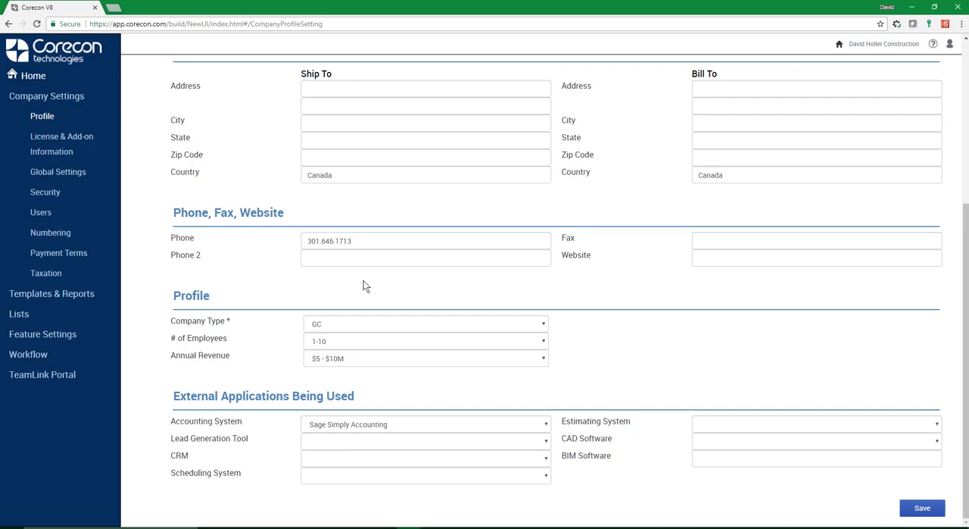
Step: Review the company profile's address, contact, profile and external application details, and the license and add-on information
scroll(372, 401, "up", 1)
scroll(380, 415, "down", 1)
left_click(297, 215)
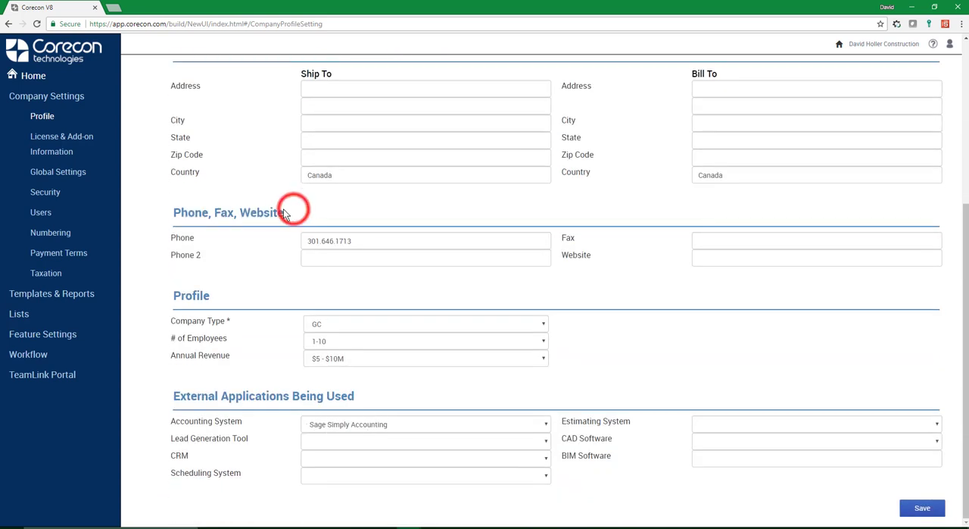
left_click(230, 200)
scroll(231, 200, "up", 1)
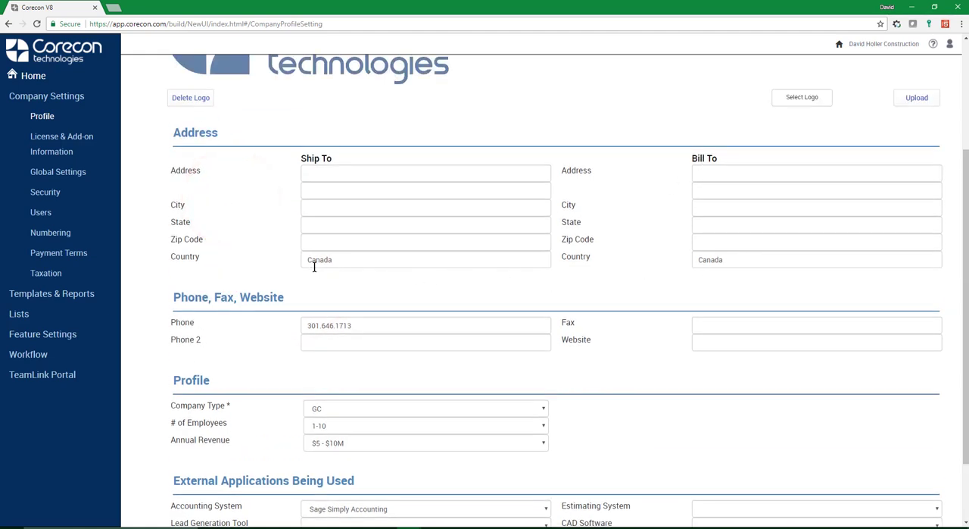
left_click(344, 280)
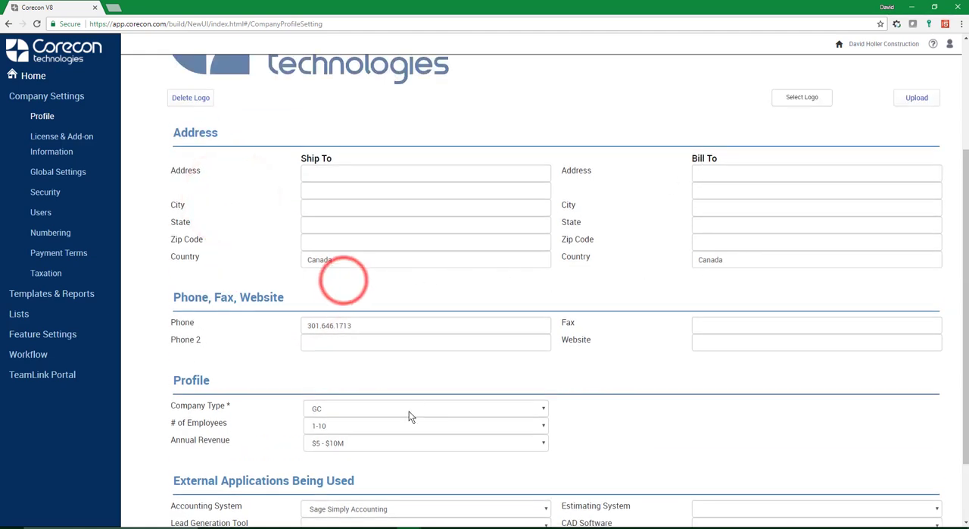
left_click(45, 140)
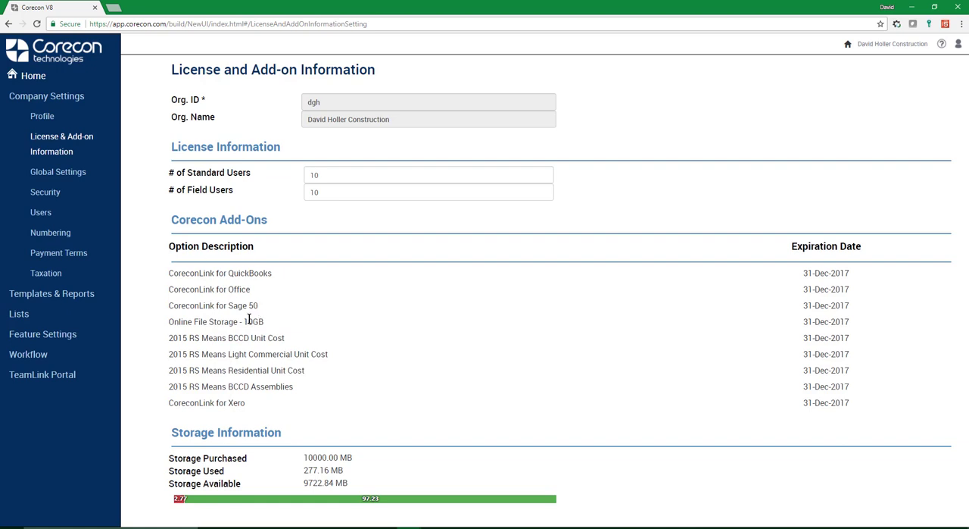
left_click(59, 175)
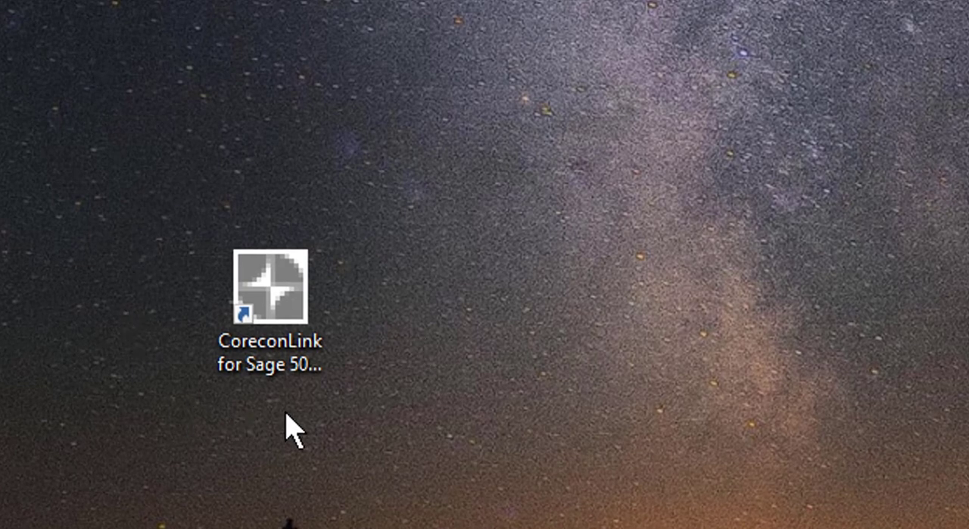
Step: Launch CoreconLink for Sage 50, allow it to run, and log in with the saved organization and user credentials
double_click(287, 306)
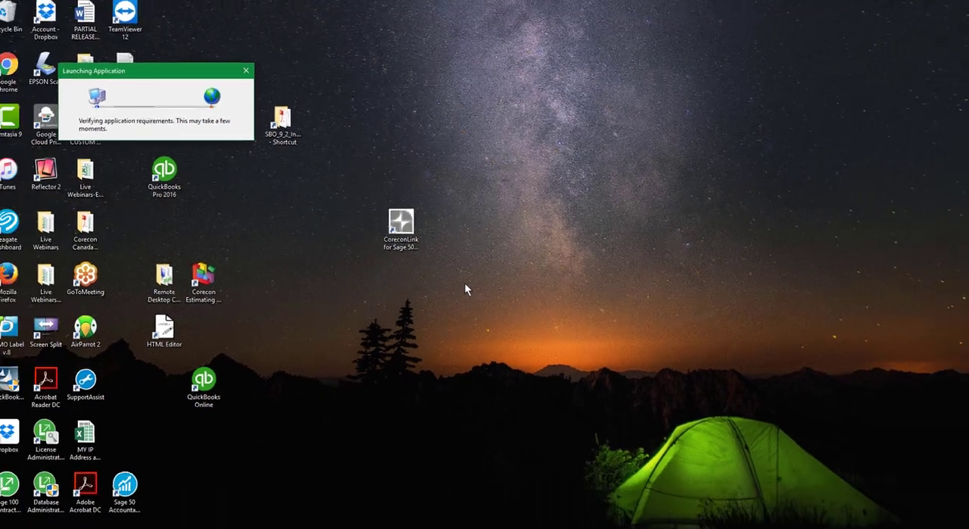
left_click(516, 278)
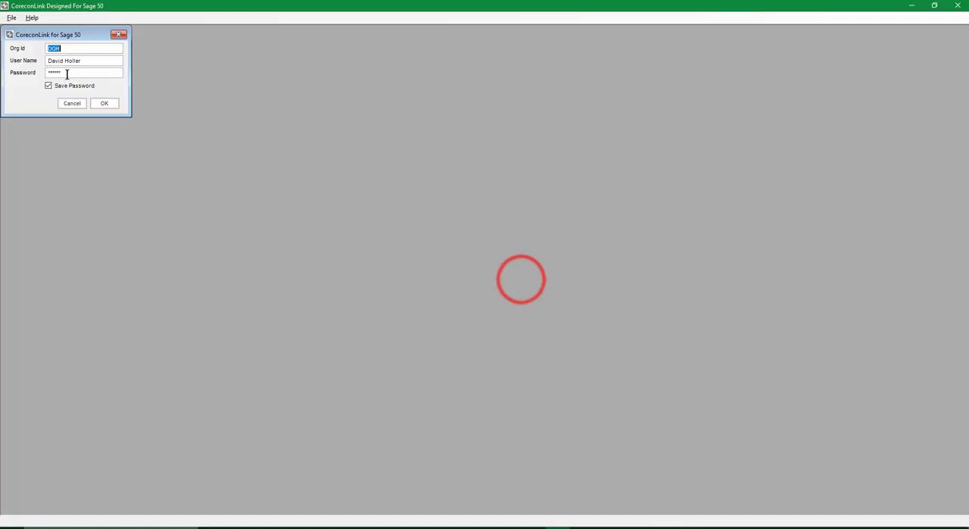
left_click(65, 72)
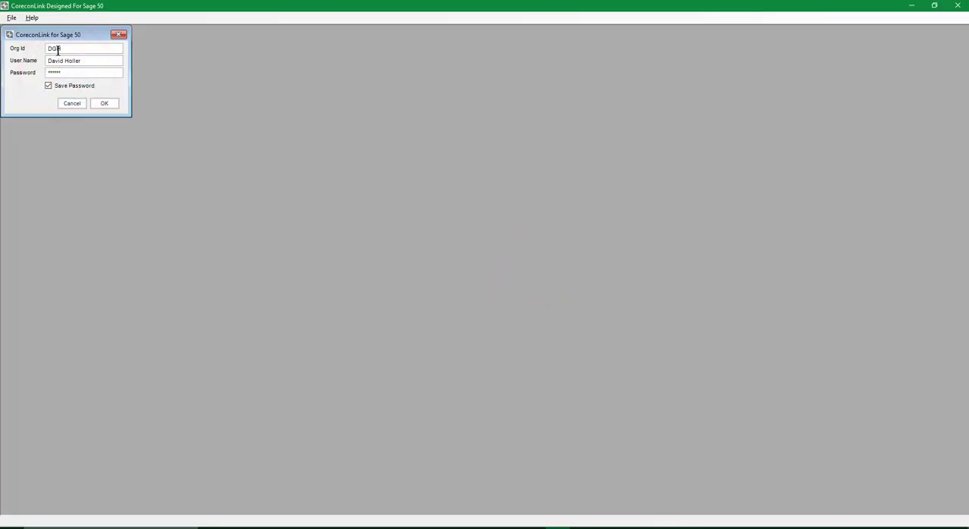
left_click(106, 104)
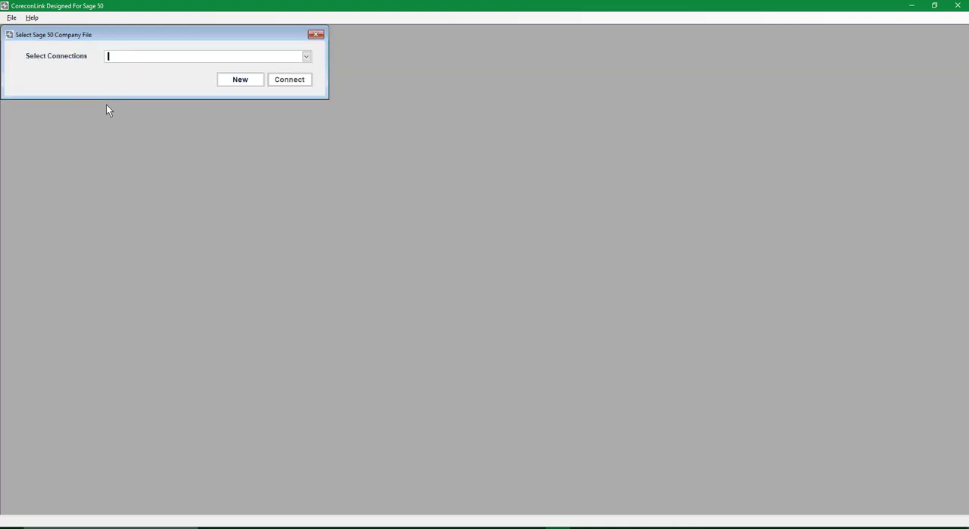
Step: Check the available Sage 50 company file connections
left_click(308, 58)
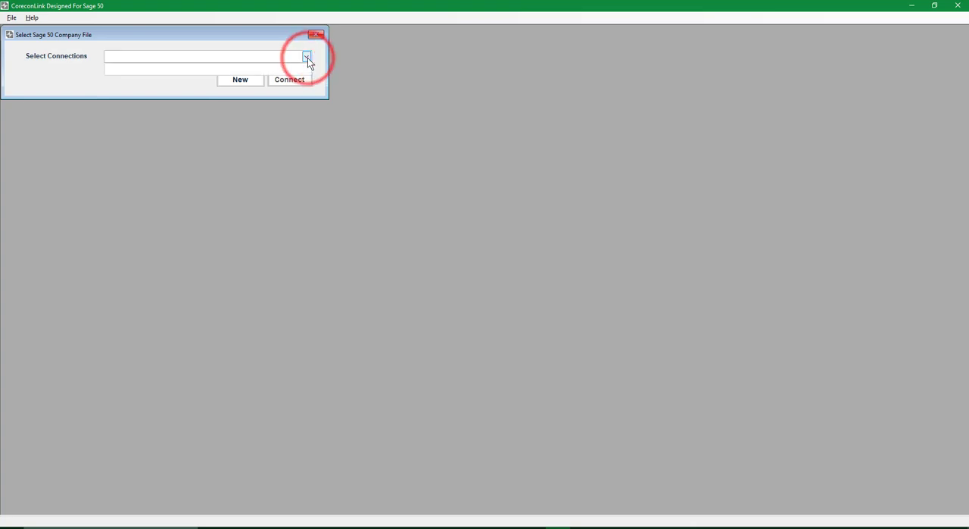
left_click(308, 57)
left_click(308, 57)
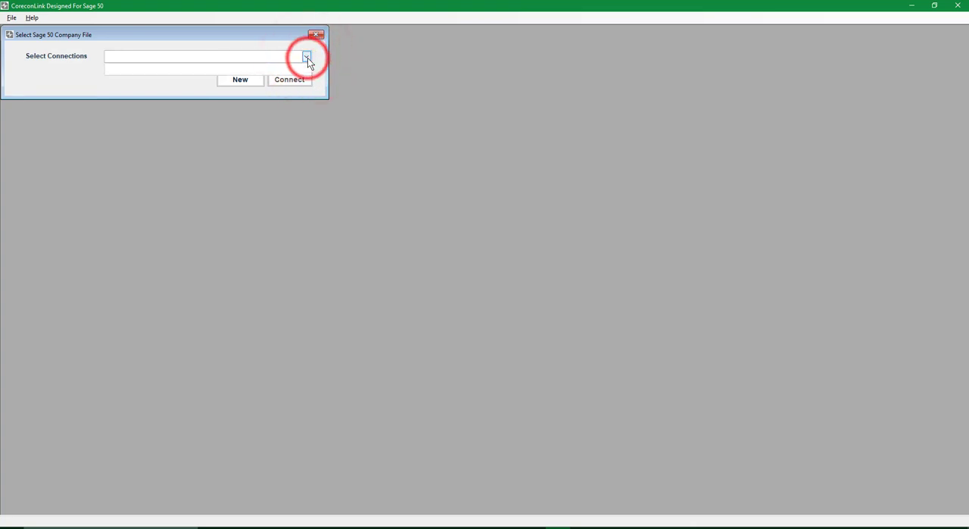
left_click(307, 57)
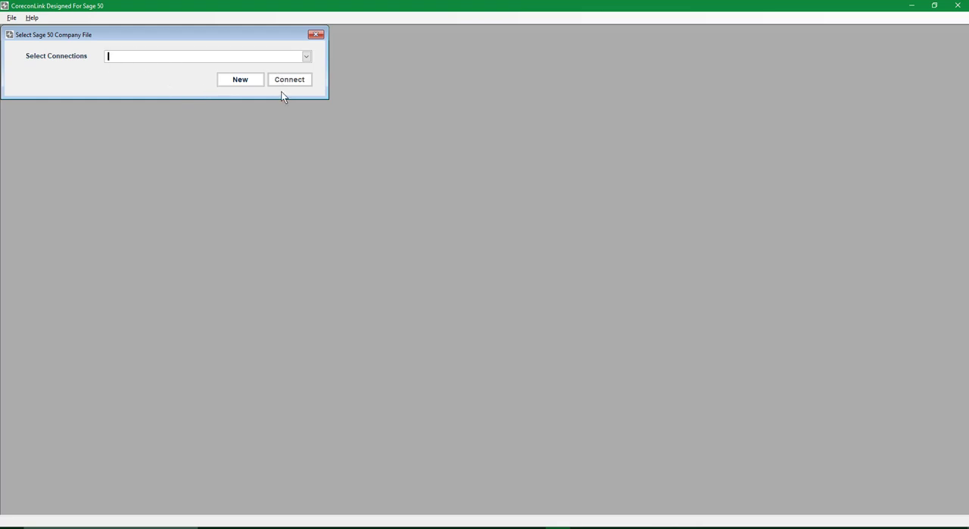
Step: Start a new company connection and choose the Sage 50 company file in Documents > Simply Accounting > DATA
left_click(239, 80)
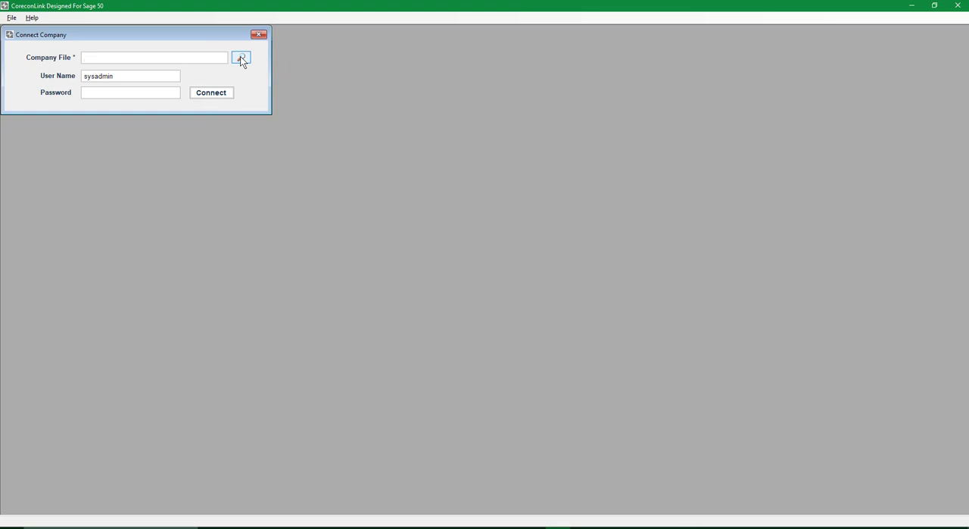
left_click(240, 58)
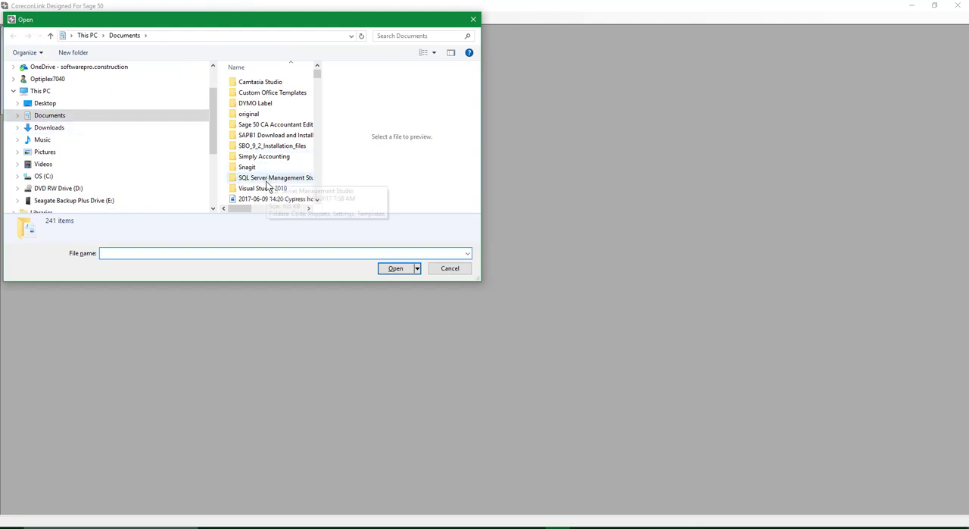
double_click(262, 156)
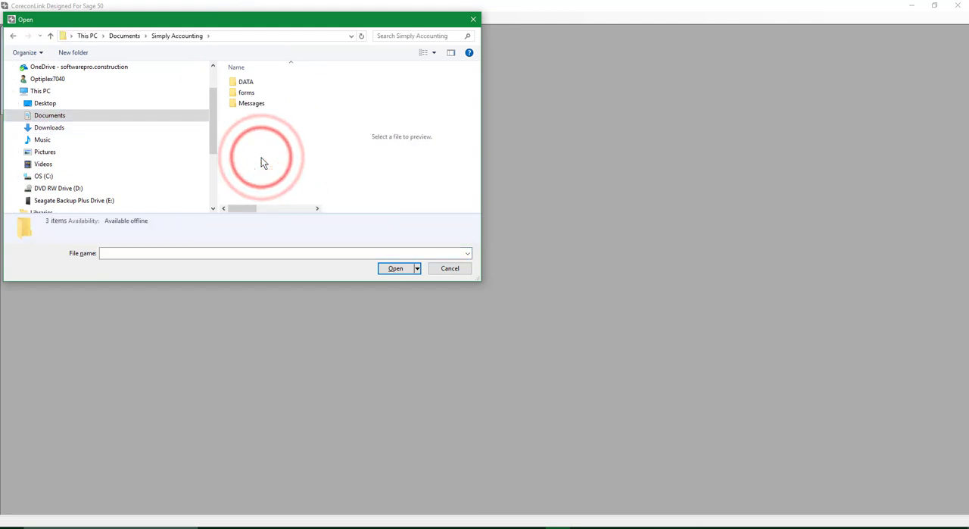
double_click(244, 81)
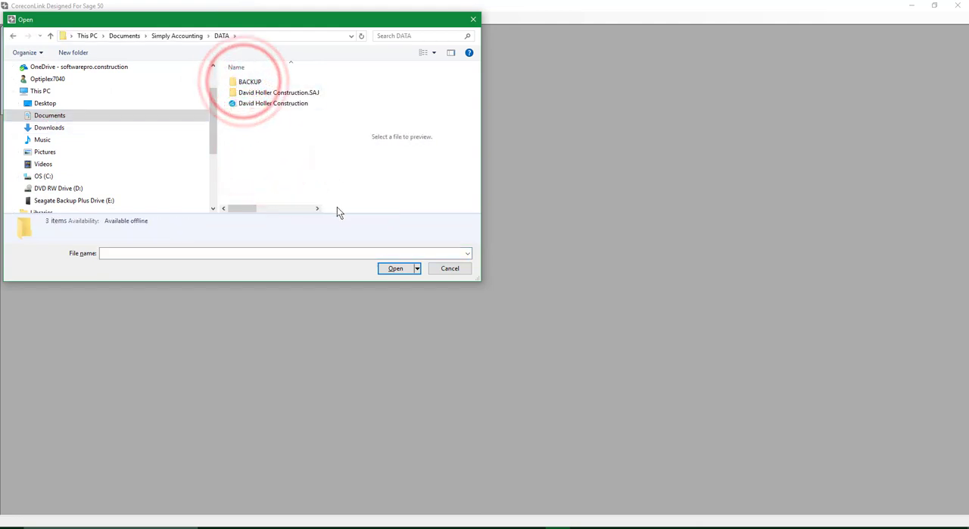
double_click(266, 103)
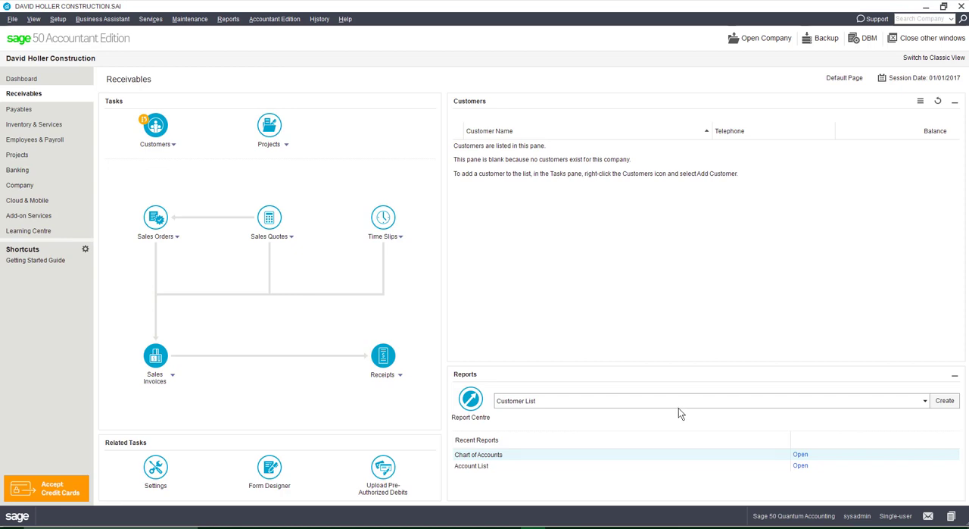
Step: In Sage 50, open the users and roles setup, entering the sysadmin password
left_click(13, 19)
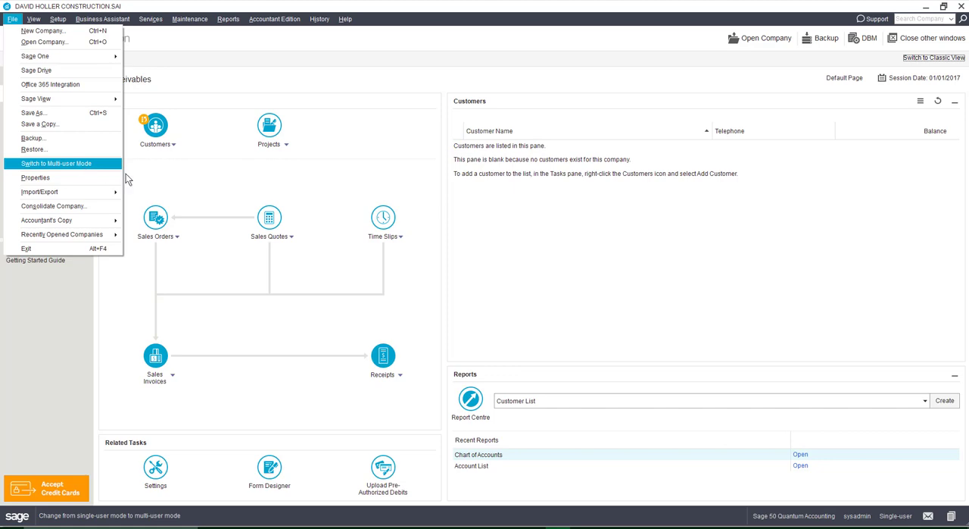
left_click(201, 182)
left_click(58, 19)
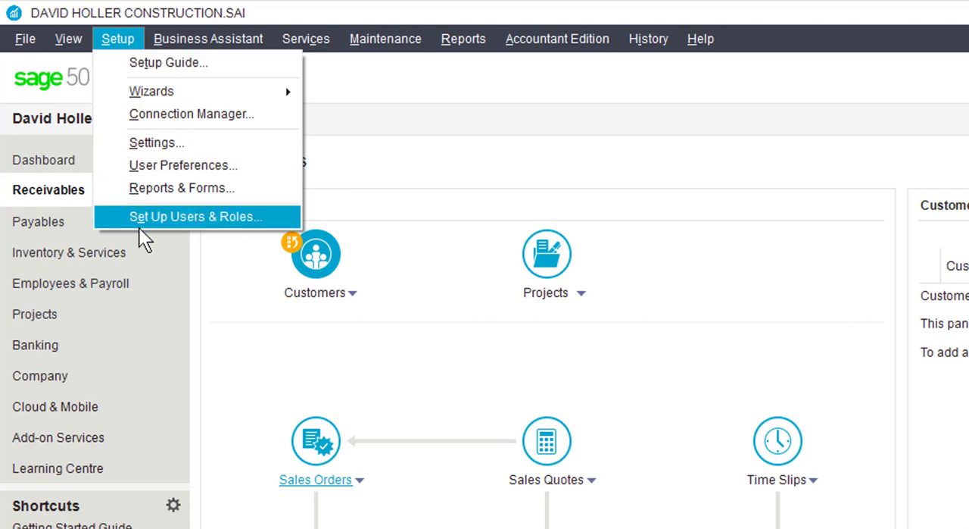
left_click(143, 218)
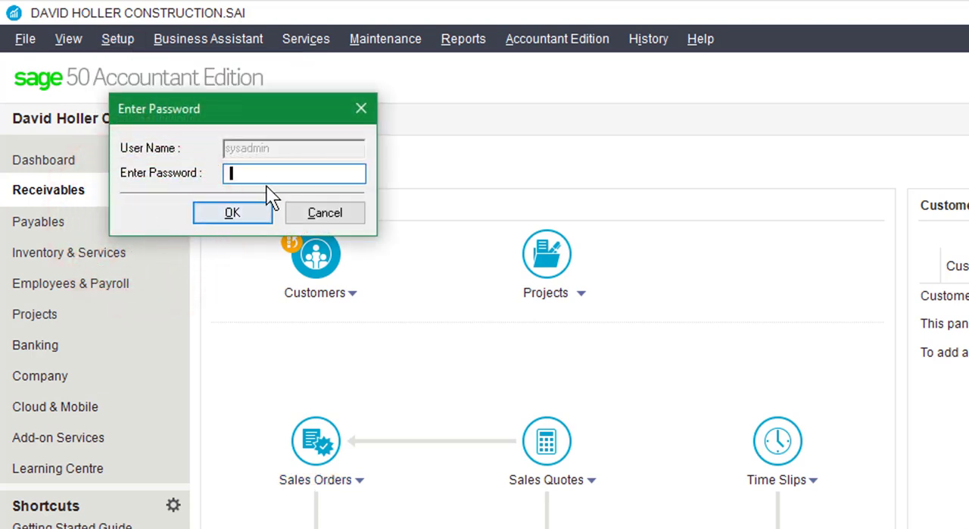
type("p")
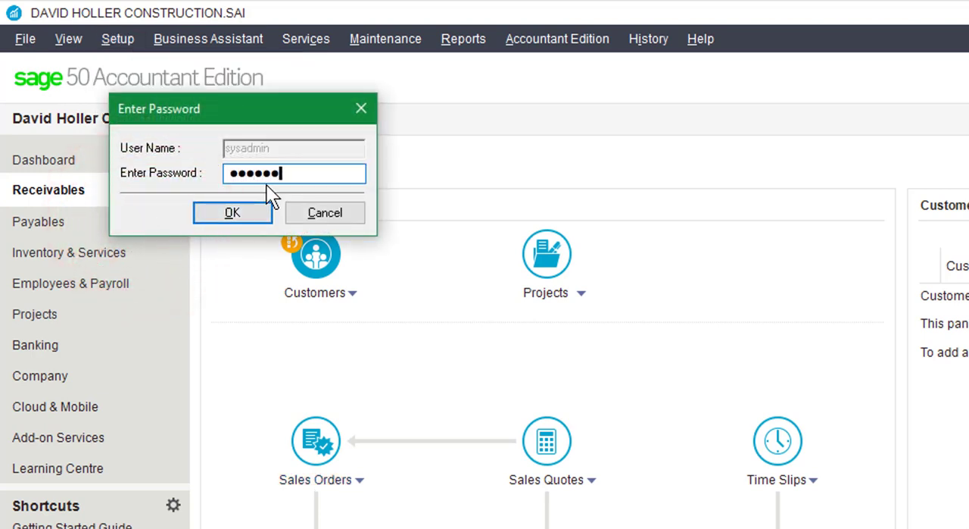
left_click(228, 210)
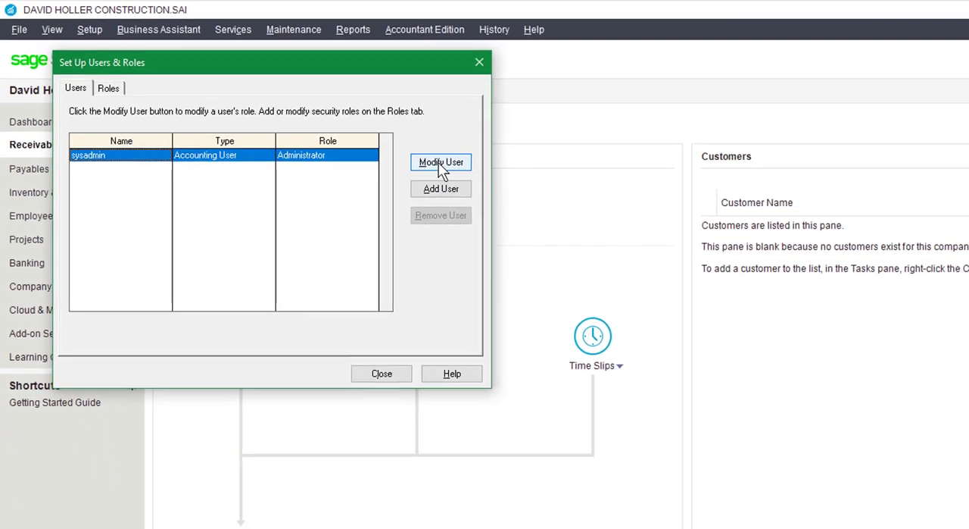
Step: Check the sysadmin user's rights with third-party products, and close the users and roles setup
left_click(576, 214)
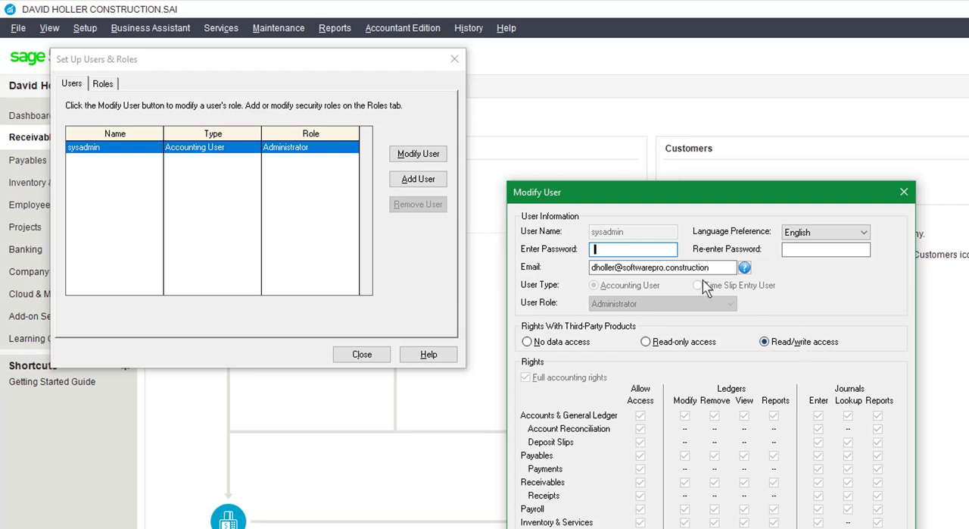
key("Return")
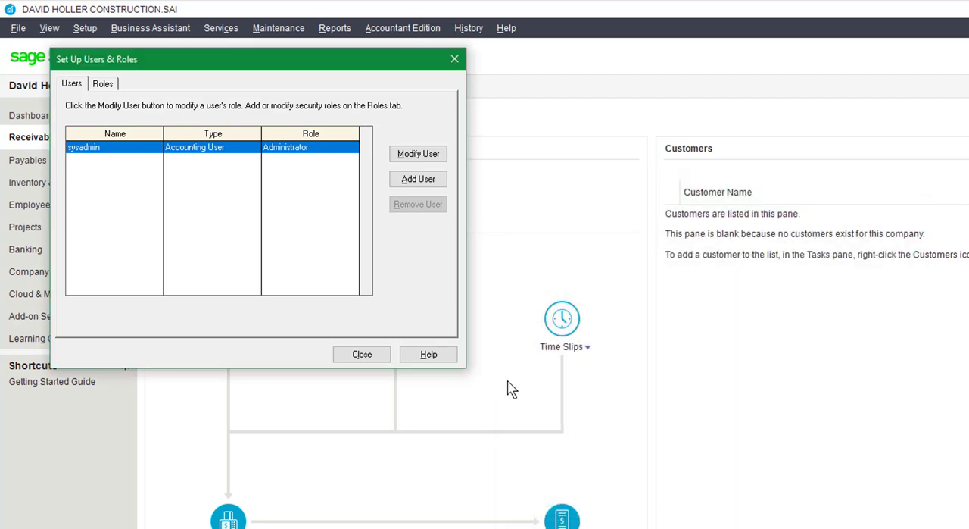
left_click(360, 352)
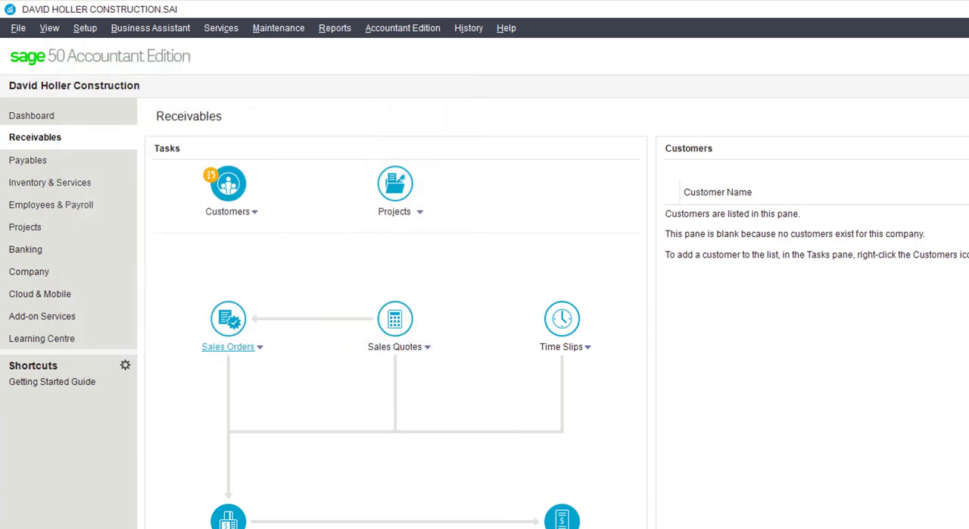
Step: Close Sage 50, declining the backup of the company
key("alt+F4")
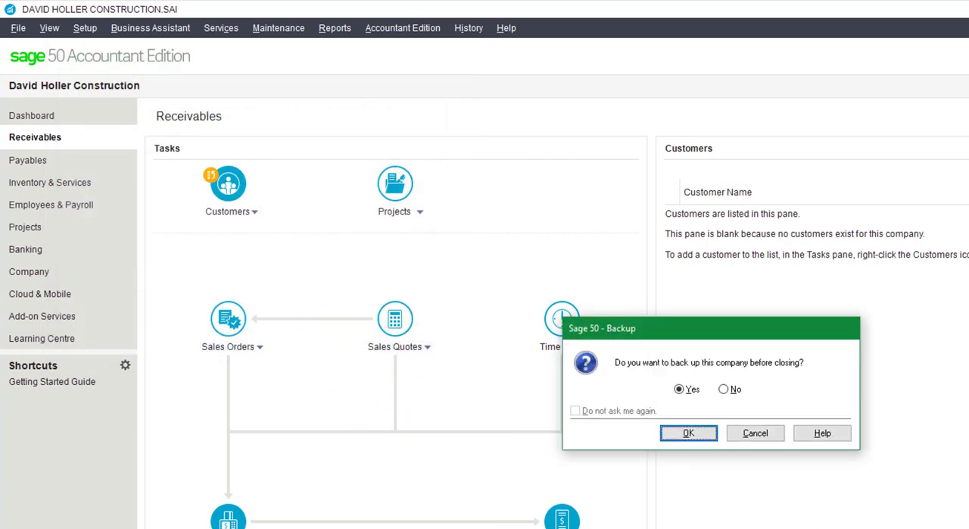
left_click(724, 389)
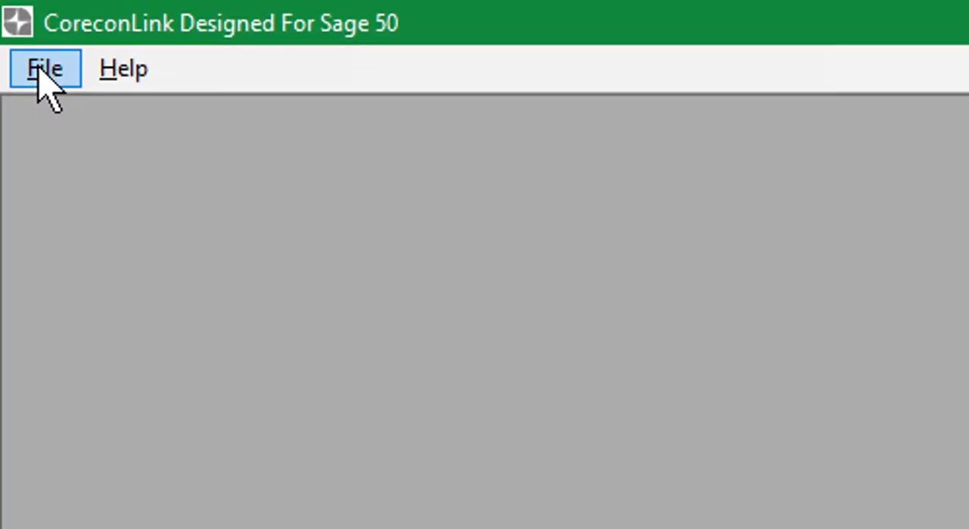
Step: Switch to CoreconLink and connect to Corecon again with the saved login
left_click(42, 74)
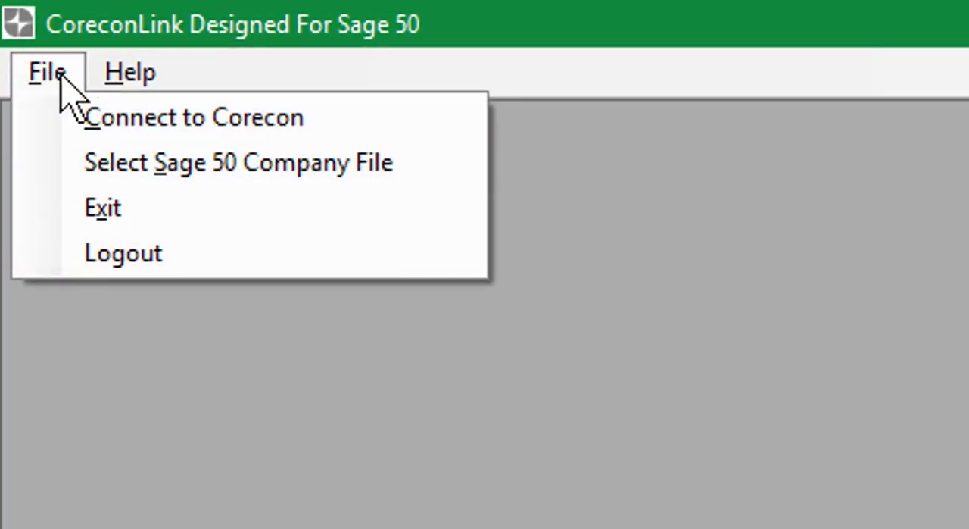
left_click(174, 161)
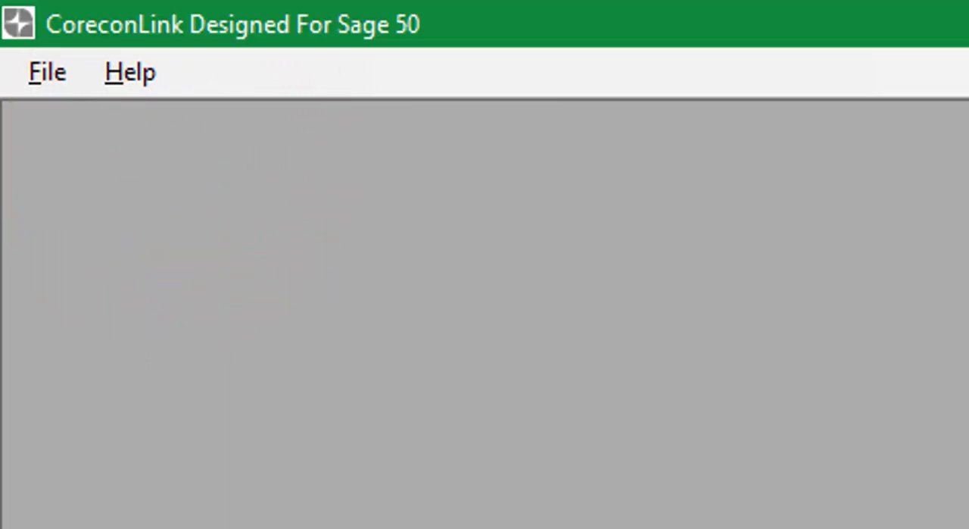
left_click(40, 76)
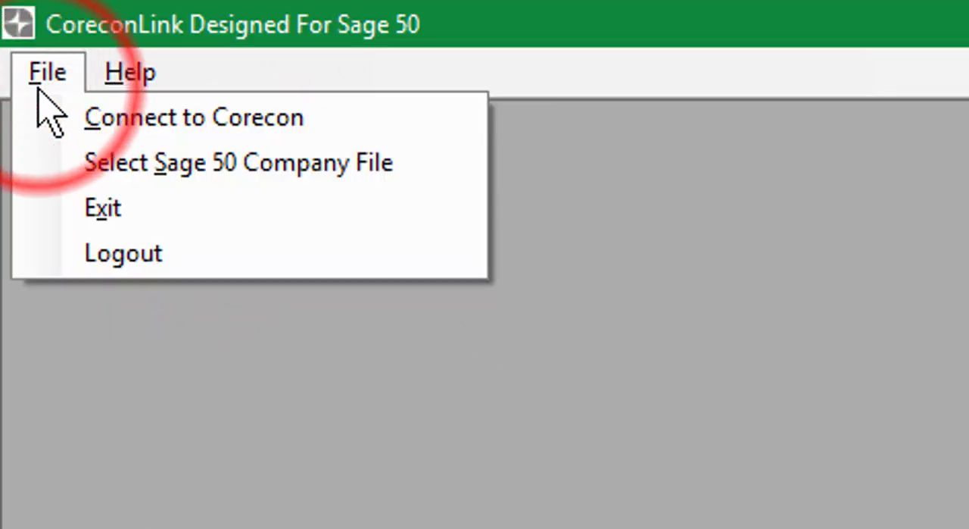
left_click(95, 121)
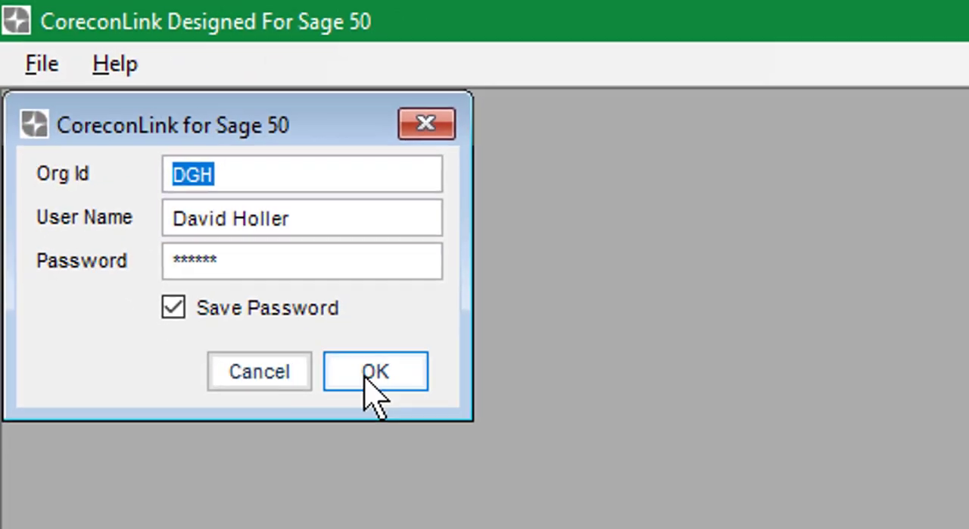
left_click(367, 376)
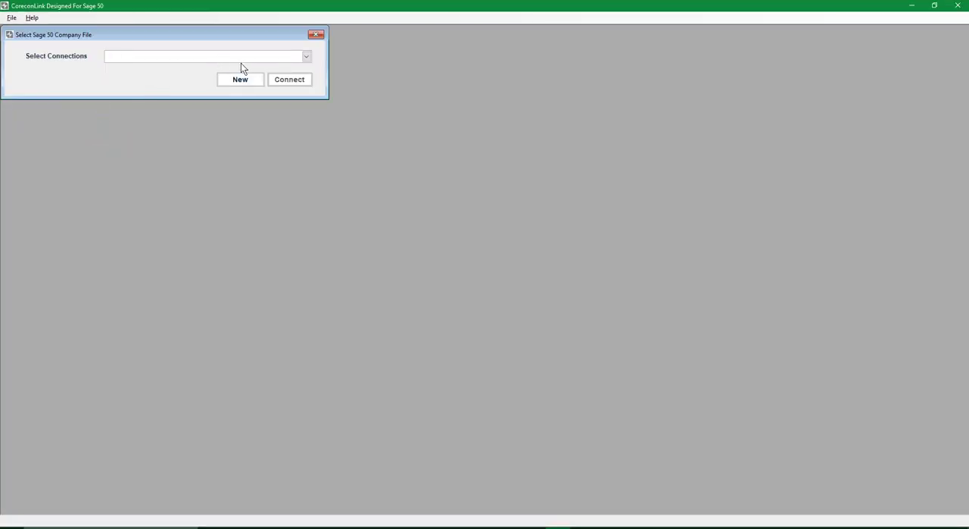
Step: Start a new Sage 50 connection and choose the construction company's data file in the Simply Accounting DATA folder
left_click(306, 62)
left_click(304, 59)
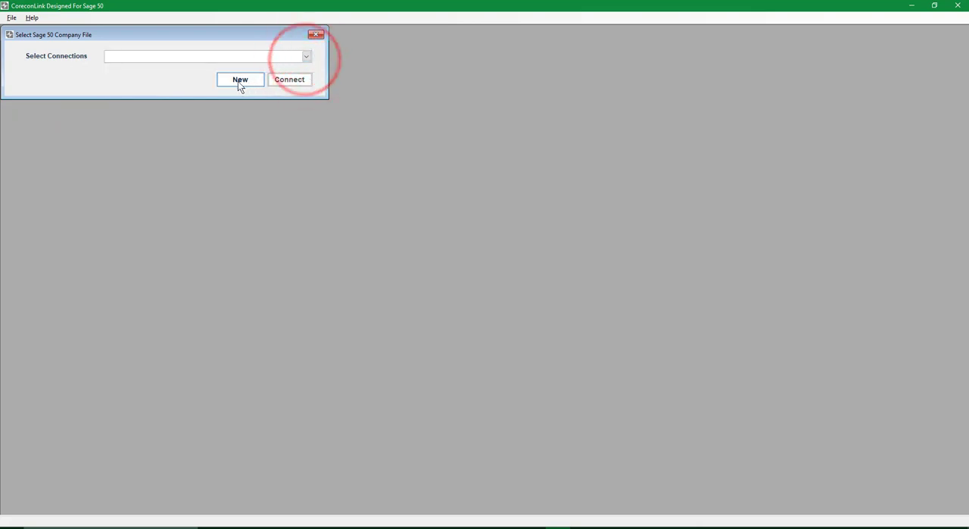
left_click(240, 80)
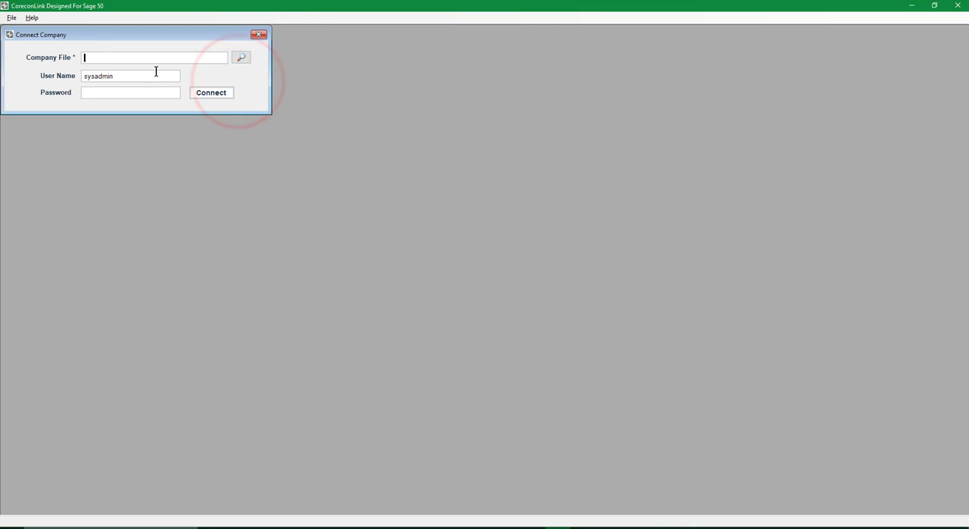
left_click(241, 58)
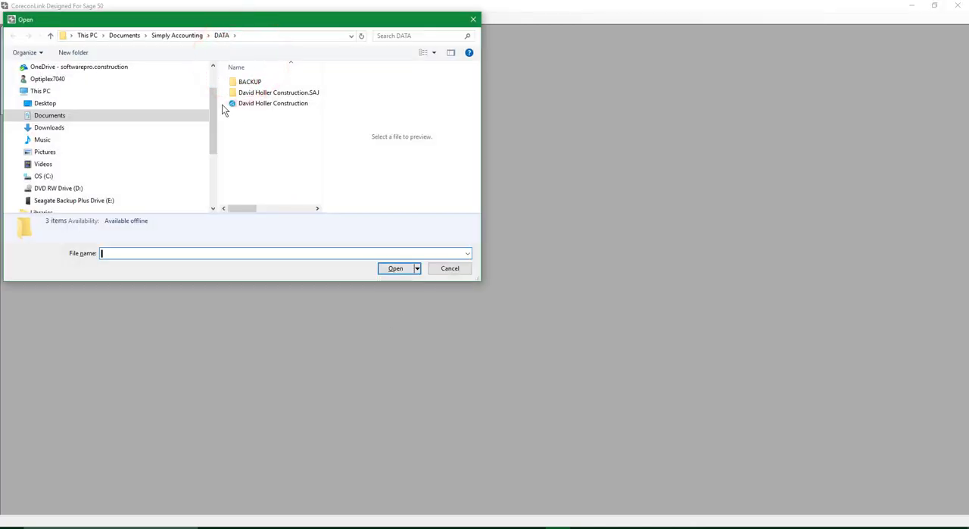
left_click(263, 30)
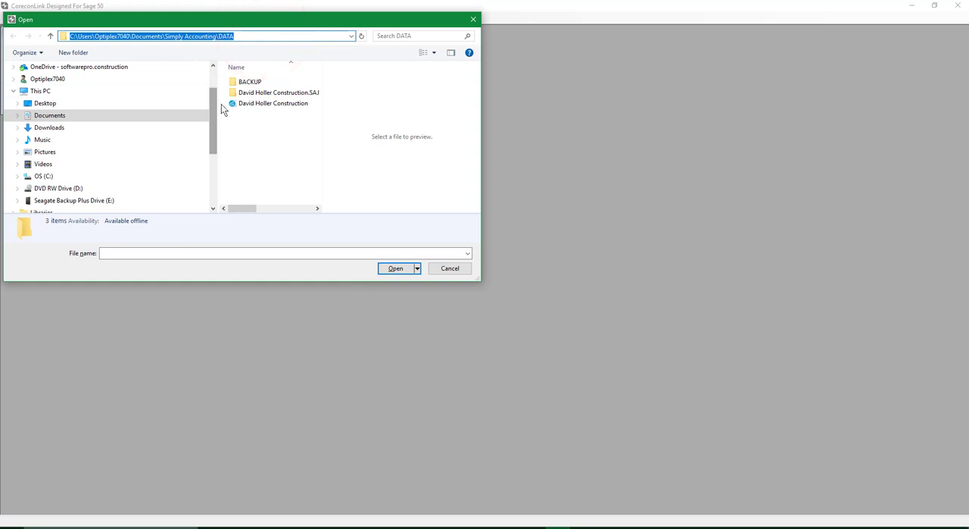
left_click(248, 104)
left_click(395, 268)
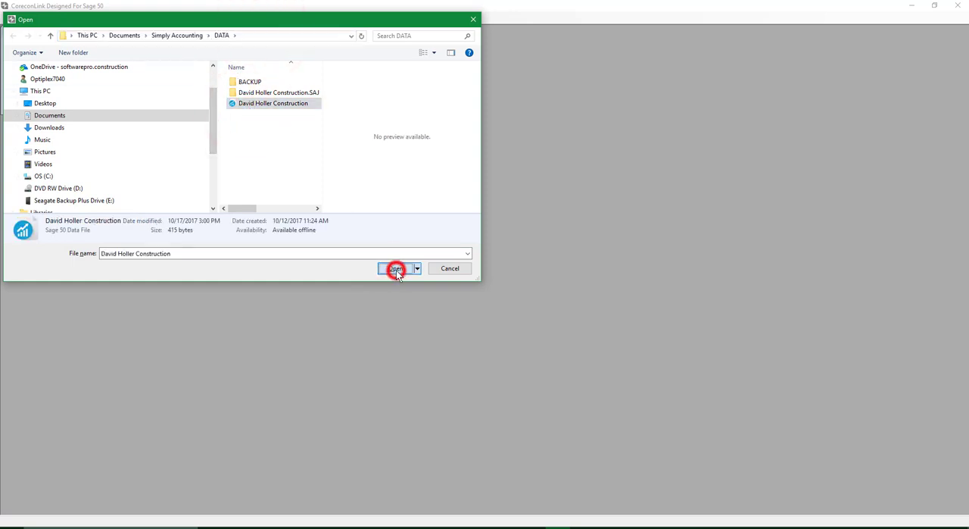
Step: Connect to the company file as sysadmin, entering the account password
left_click(101, 91)
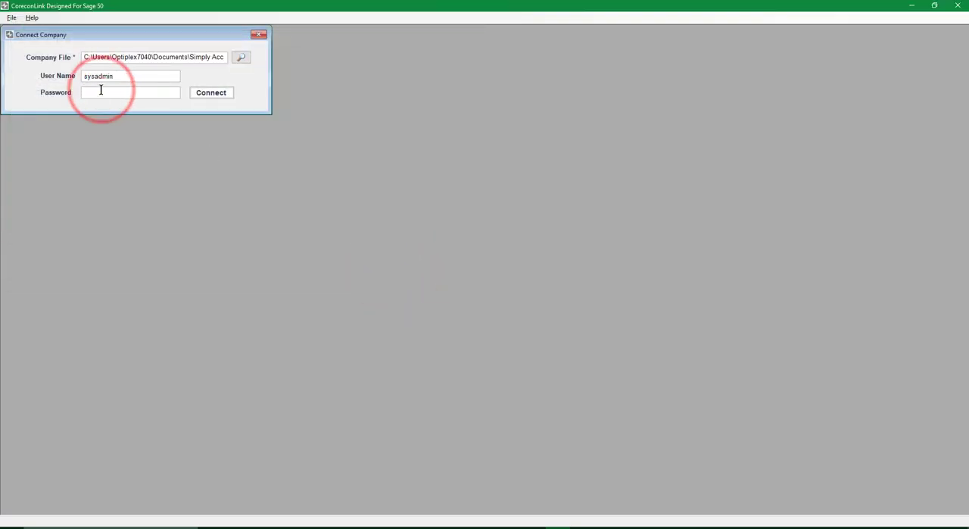
type("*")
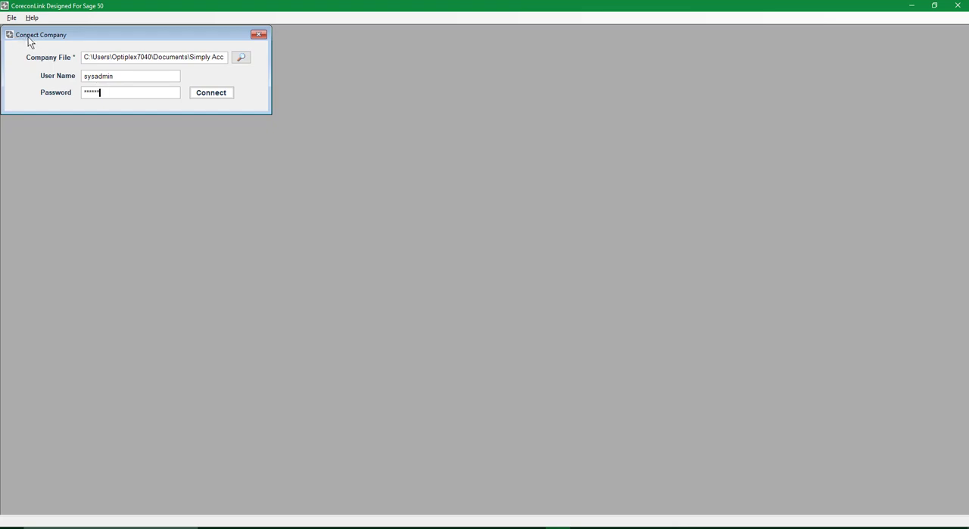
left_click(212, 93)
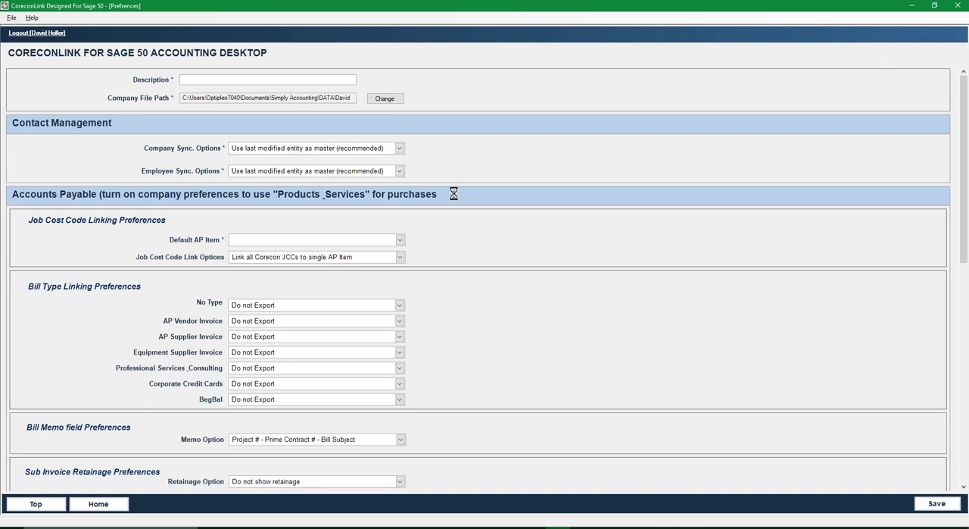
Step: Set the connection's description to DGH CCL2Sage50Canada
left_click(403, 240)
left_click(401, 239)
left_click(226, 79)
type("anada")
Step: Check the company sync options, keeping the last modified entity as master, and set the default AP item to 00CCUnc
left_click(399, 149)
left_click(399, 148)
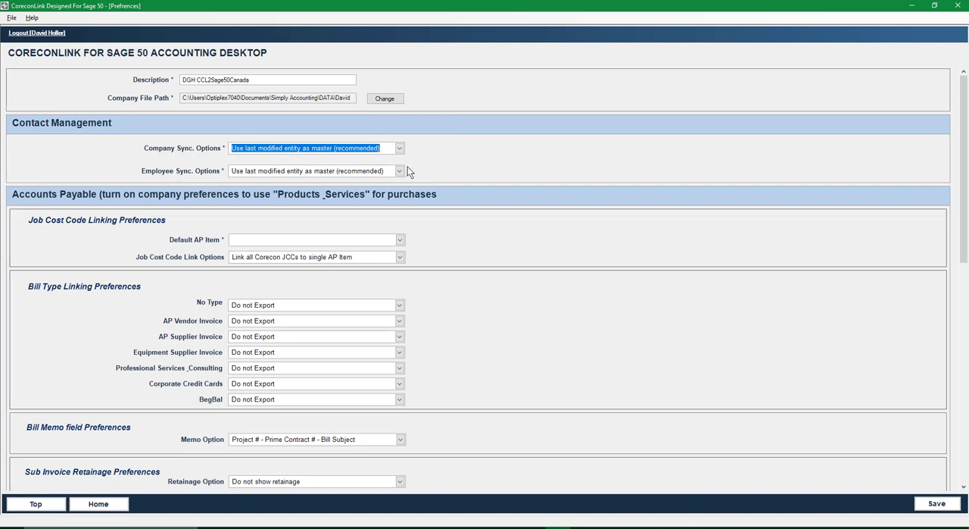
left_click(437, 159)
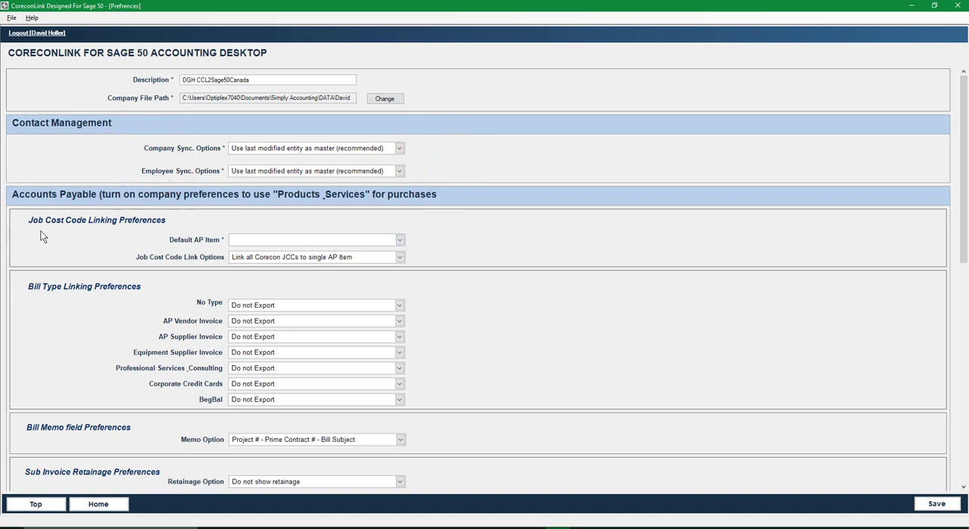
left_click(399, 240)
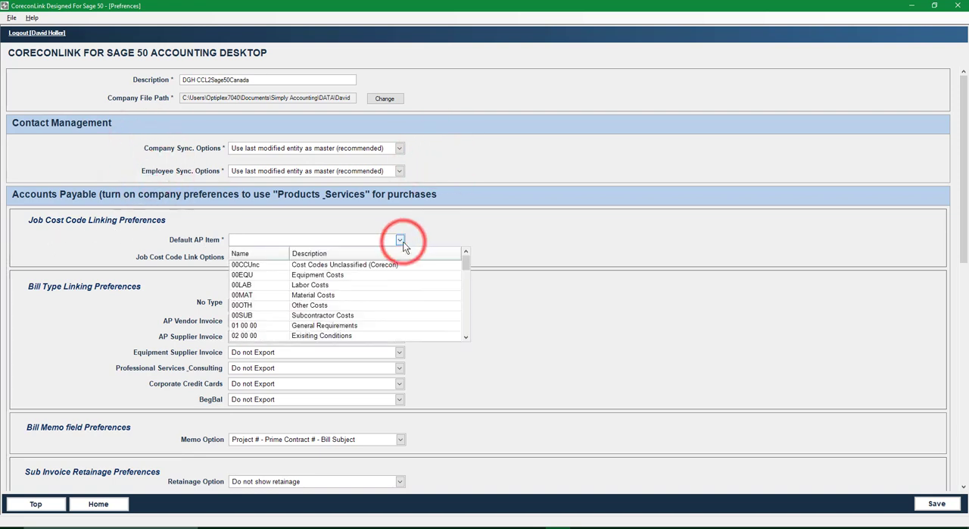
left_click(248, 266)
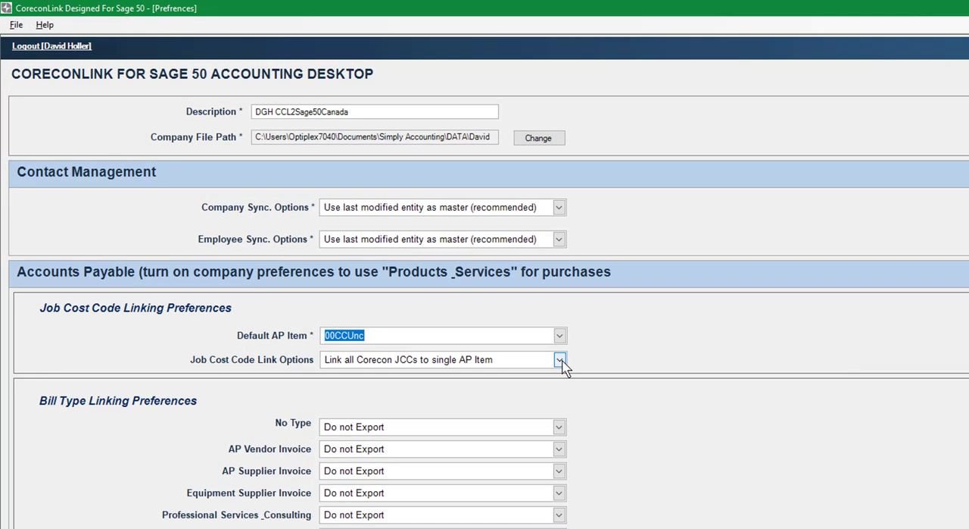
Step: Link job cost codes to AP items by resource type (M / L / E / S / O), with 00MAT for M and 00LAB for L
left_click(399, 257)
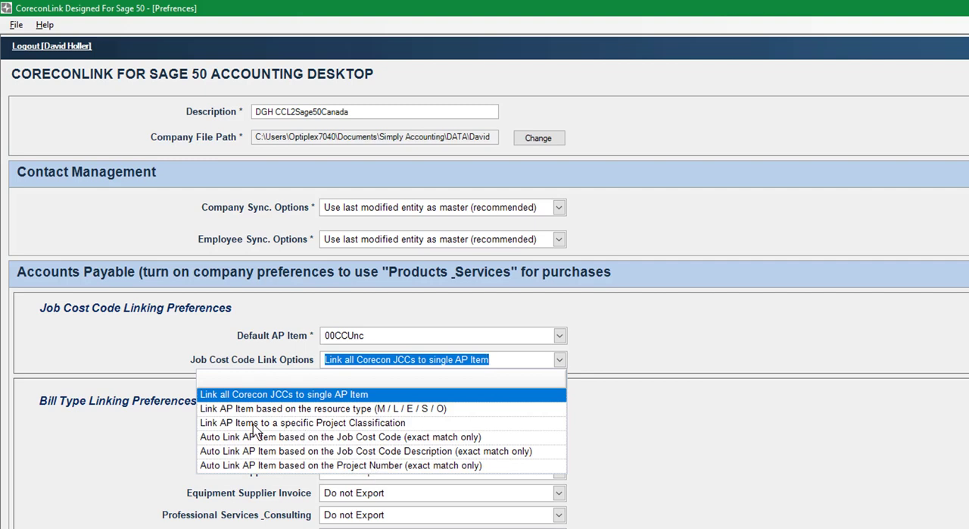
left_click(354, 417)
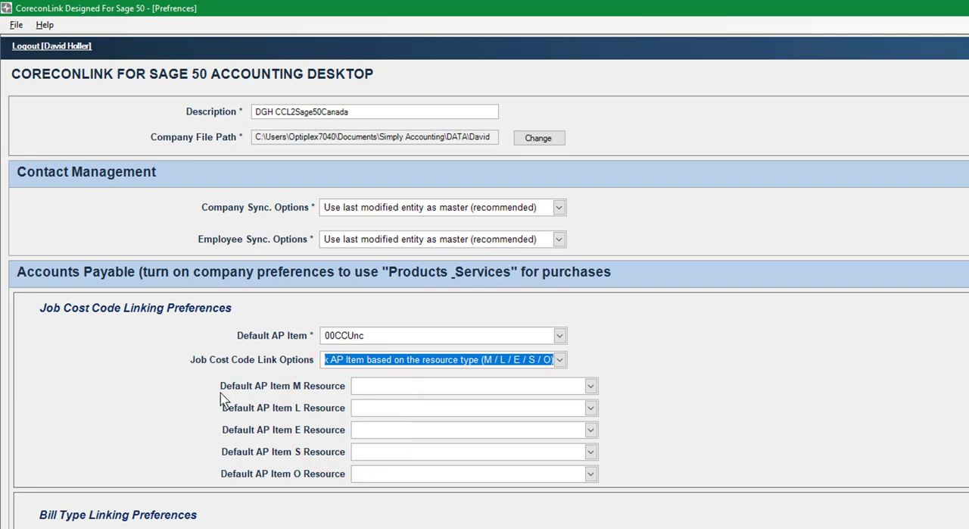
left_click(591, 386)
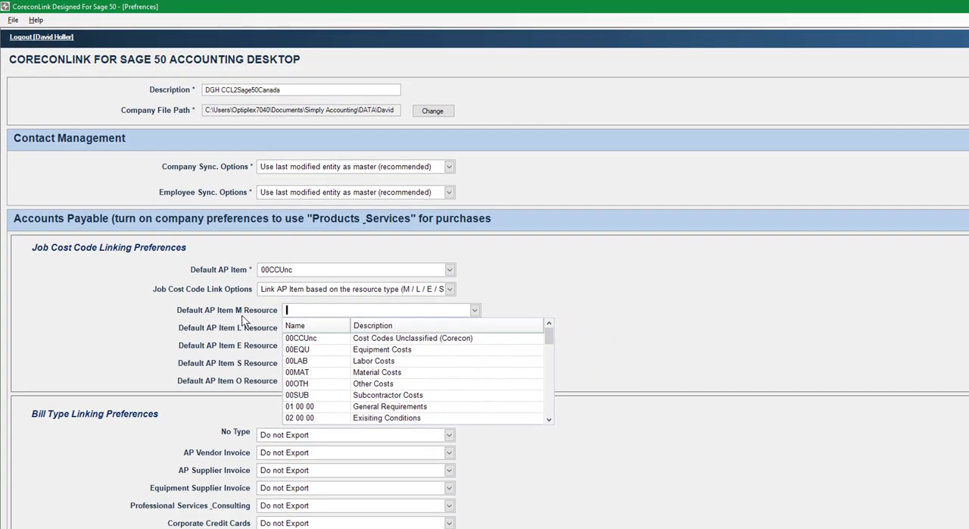
left_click(344, 372)
left_click(474, 327)
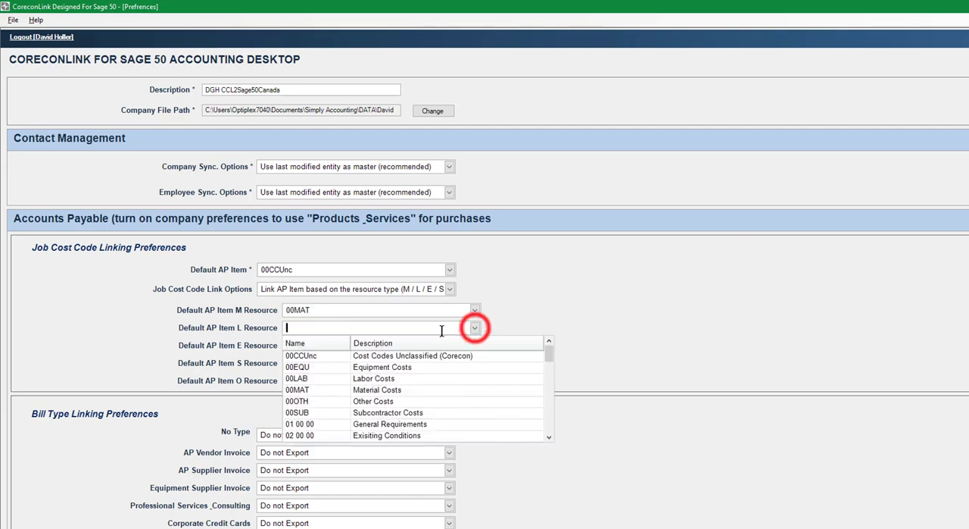
left_click(323, 378)
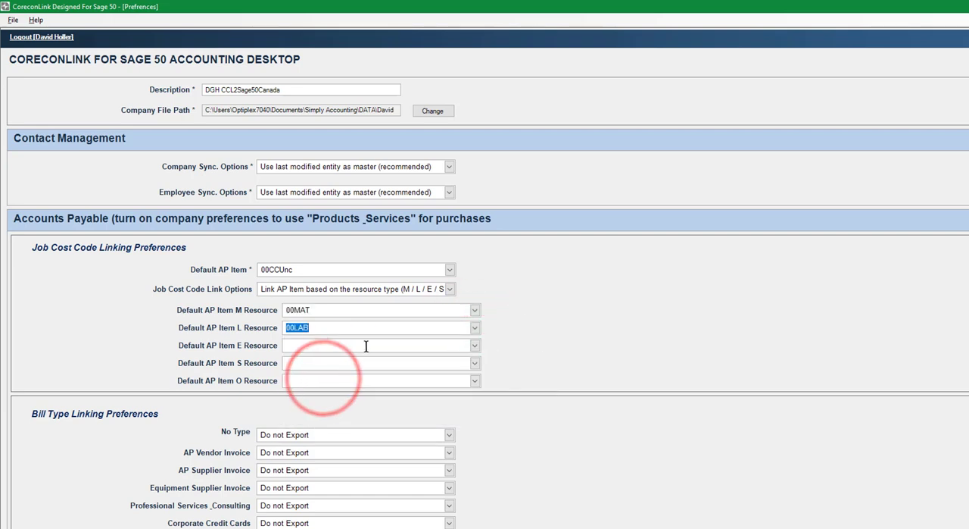
Step: Set the default AP items to 00EQU for E resources, 00SUB for S resources and 00OTH for O resources
left_click(475, 344)
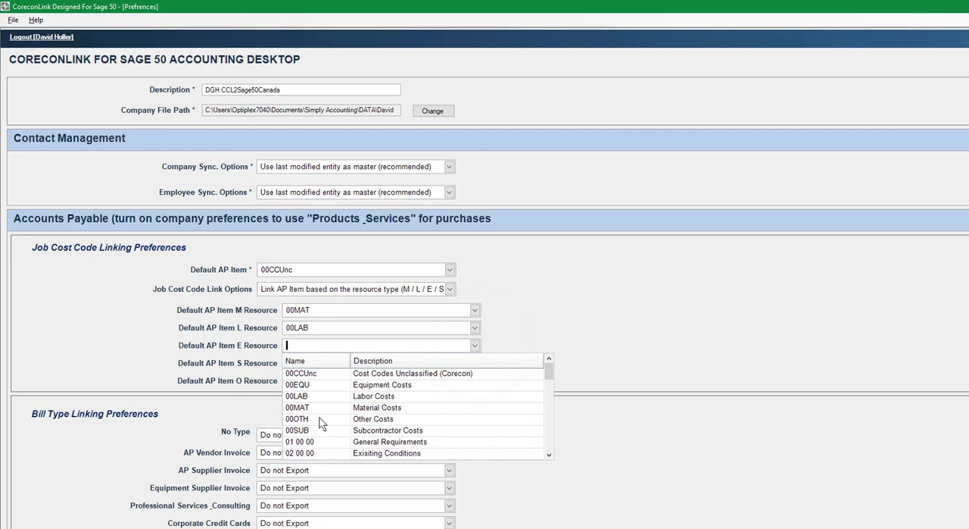
left_click(312, 385)
left_click(474, 363)
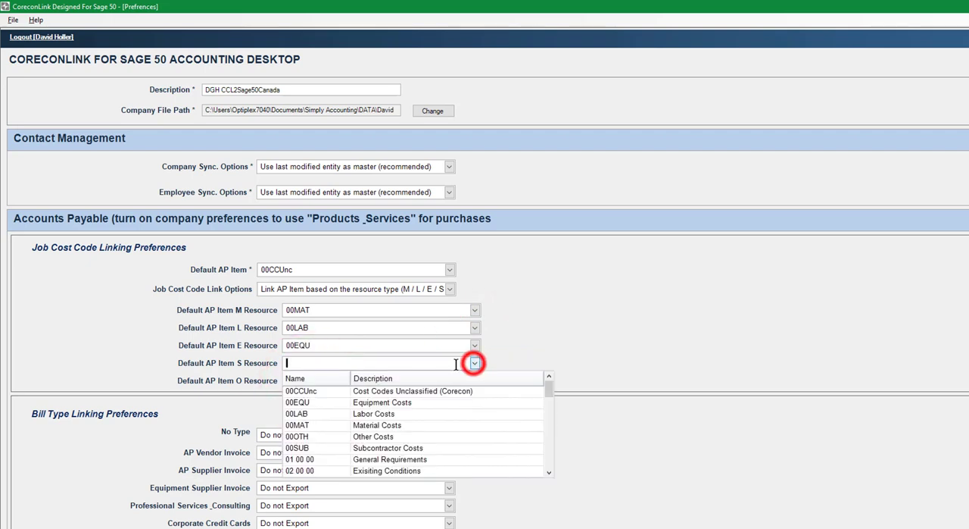
left_click(313, 446)
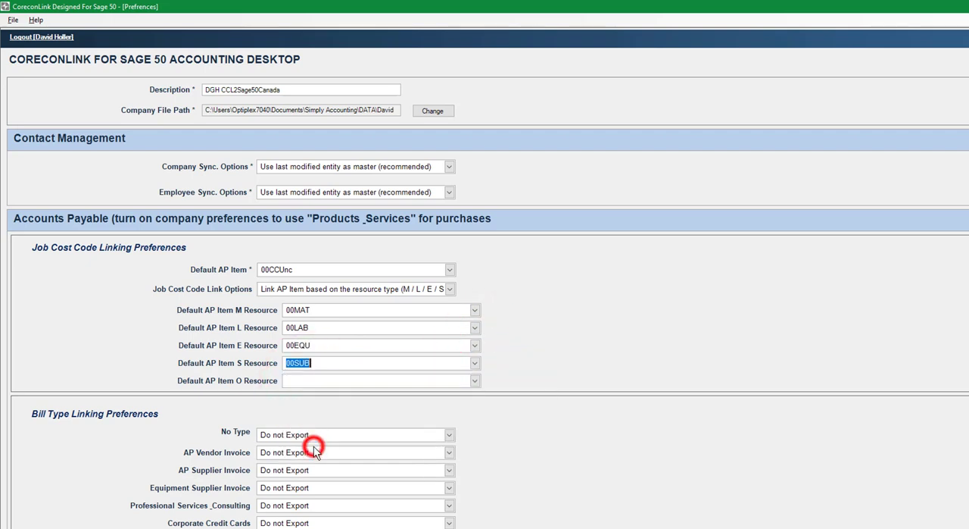
left_click(474, 381)
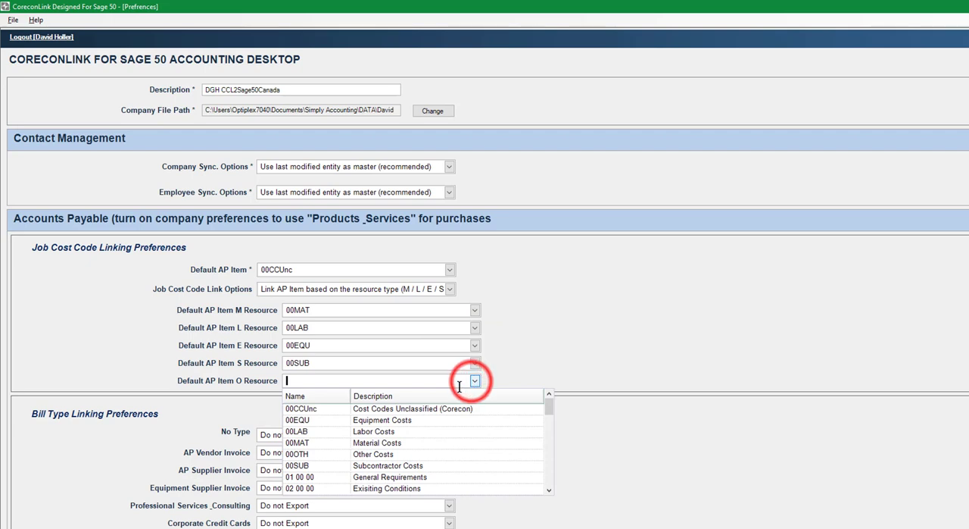
left_click(308, 449)
key("Tab")
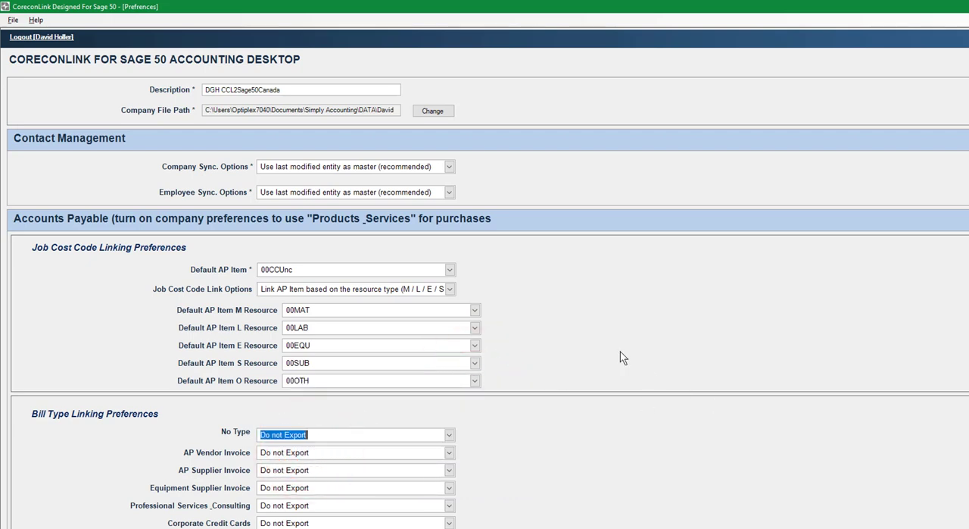
Step: Set the job cost code link option to auto link AP items based on the Job Cost Code (exact match only)
left_click(450, 289)
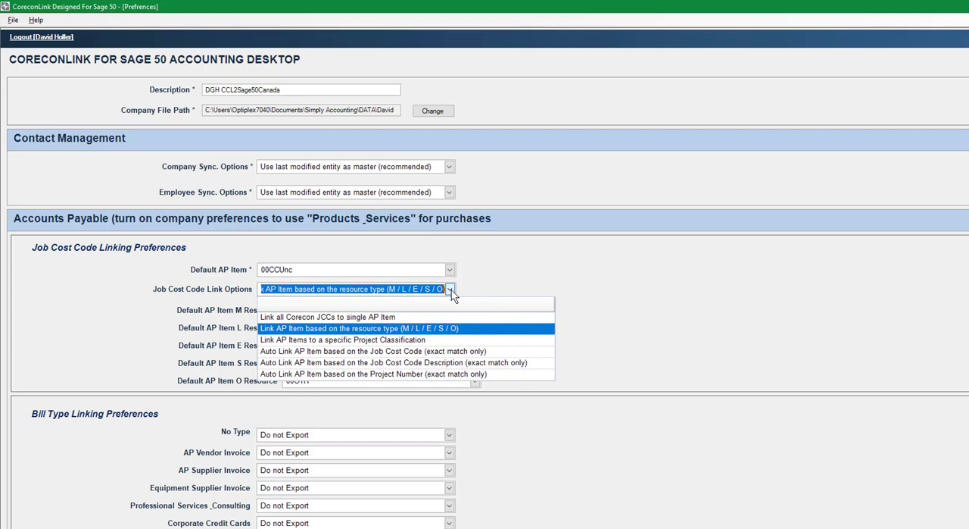
left_click(290, 352)
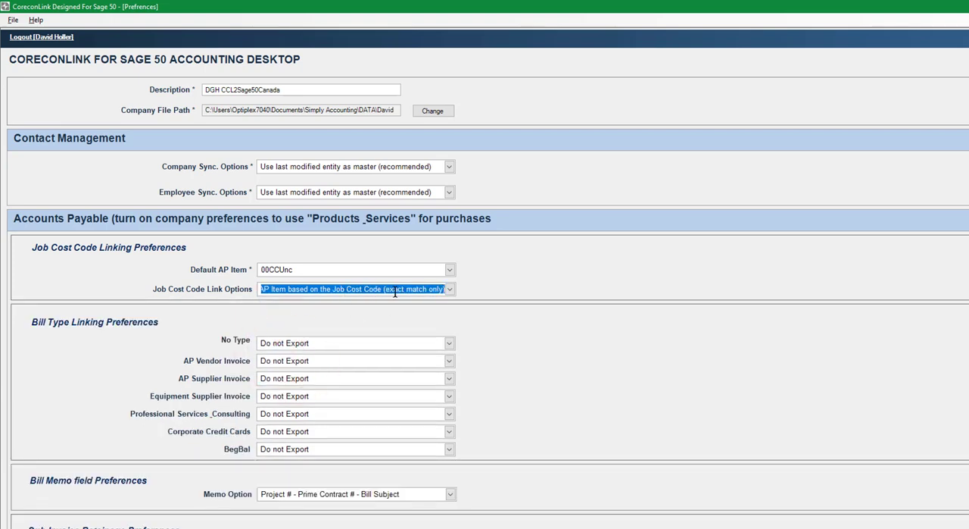
left_click(450, 290)
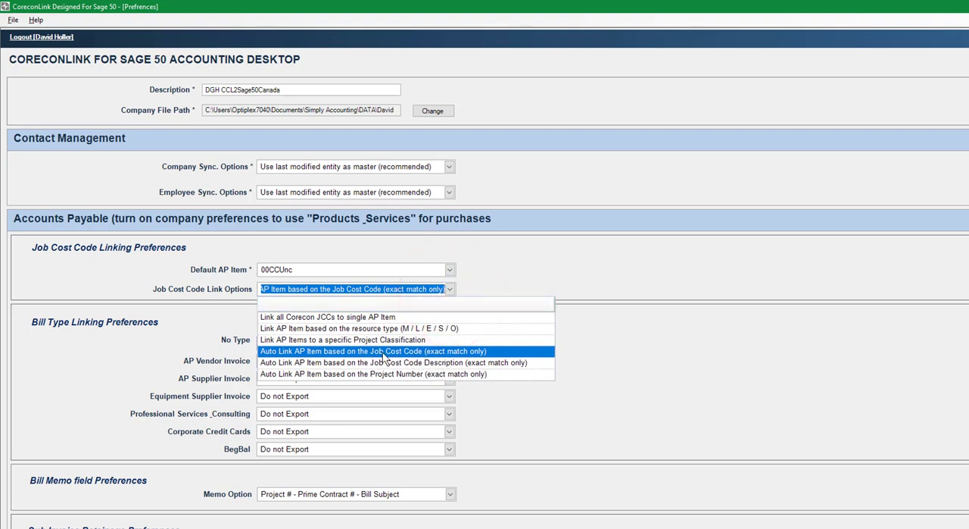
left_click(437, 354)
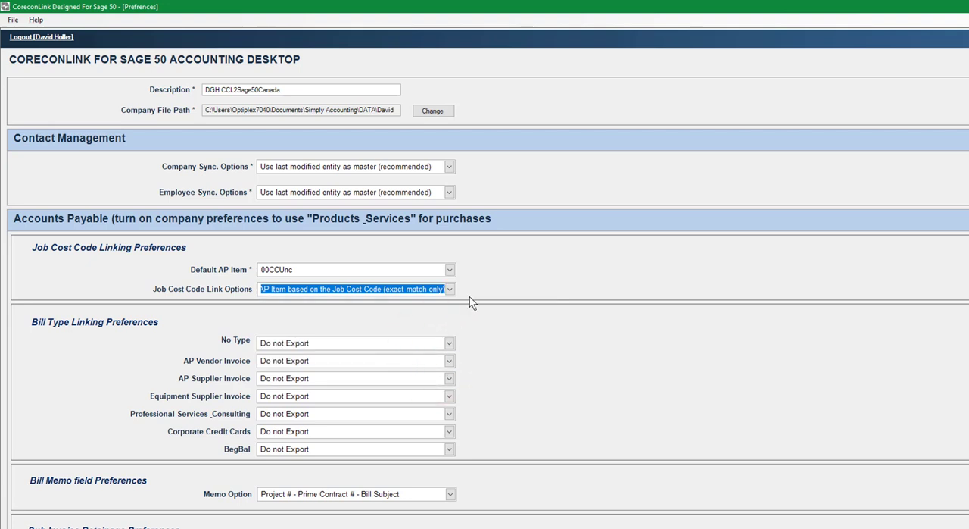
key("Tab")
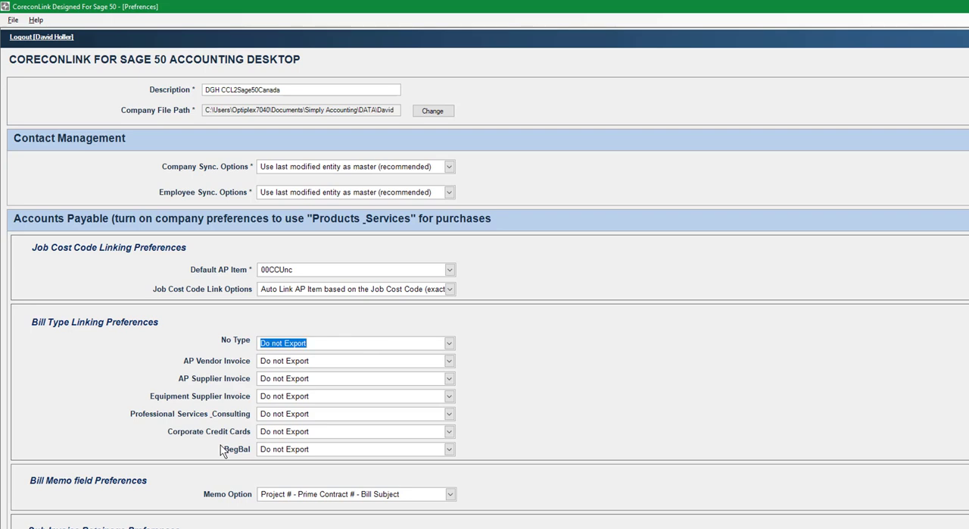
Step: Set the No Type, AP Vendor Invoice, AP Supplier Invoice and Equipment Supplier Invoice bill types to Export to Bills
left_click(449, 345)
left_click(314, 371)
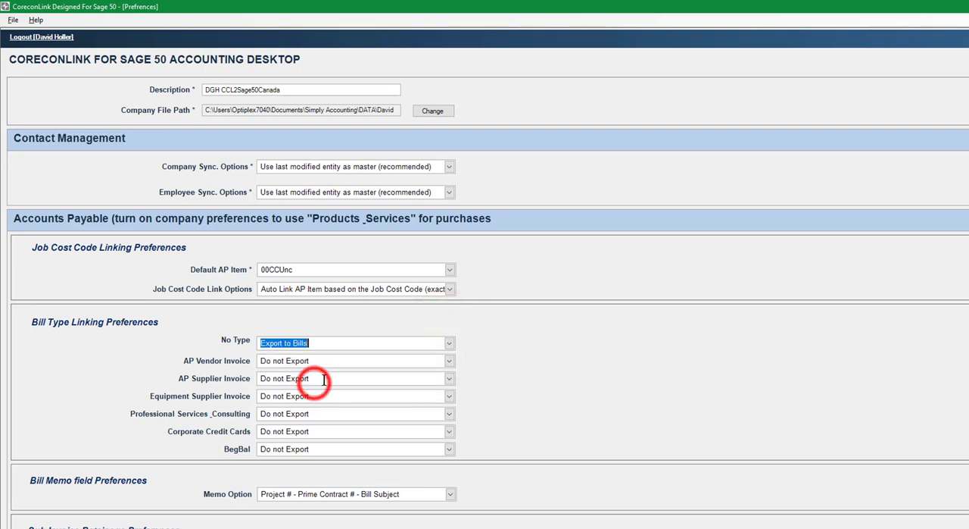
left_click(449, 360)
left_click(310, 395)
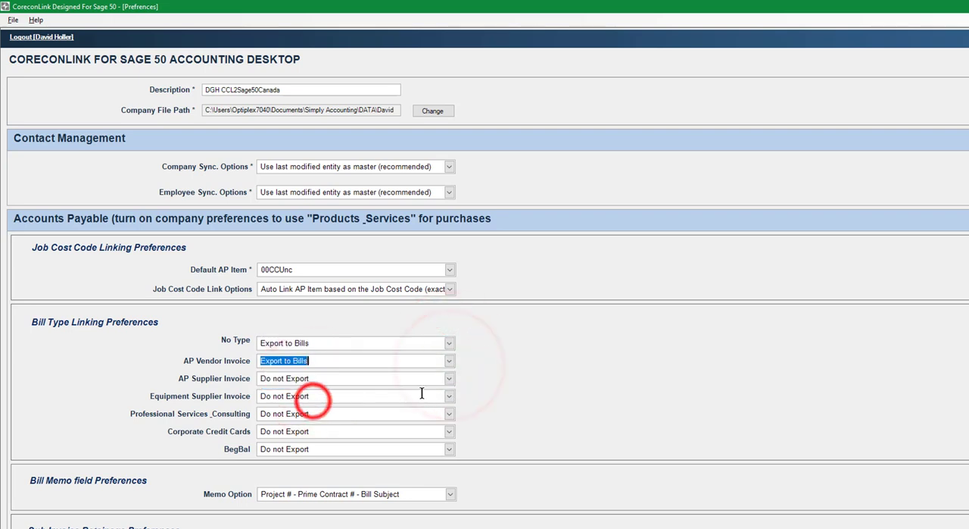
left_click(449, 377)
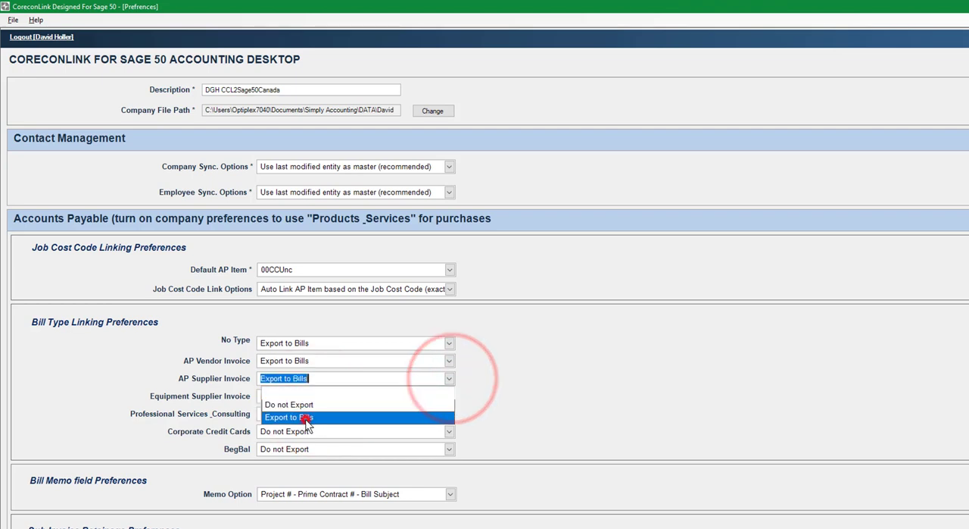
left_click(308, 416)
left_click(449, 396)
left_click(300, 431)
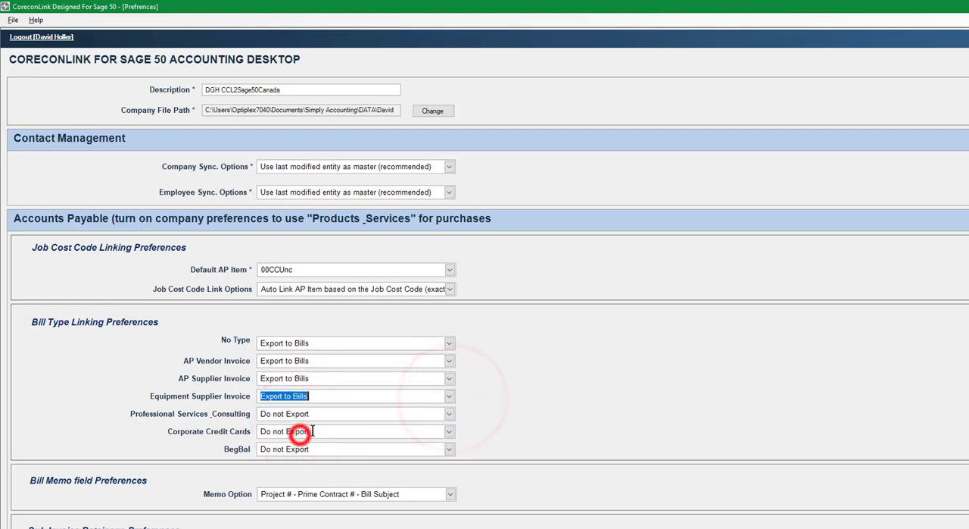
Step: Set the Professional Services Consulting, Corporate Credit Cards and BegBal bill types to Export to Bills
left_click(449, 413)
left_click(333, 449)
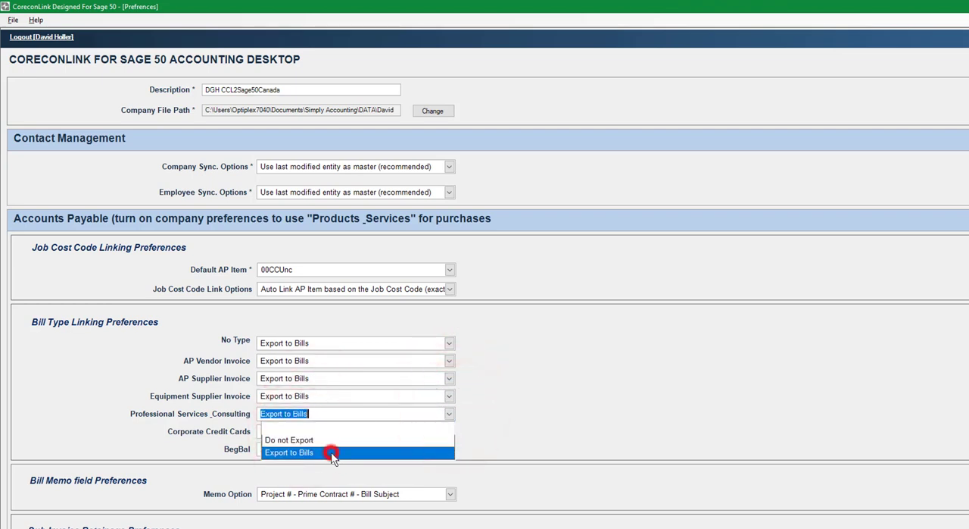
left_click(449, 431)
left_click(309, 467)
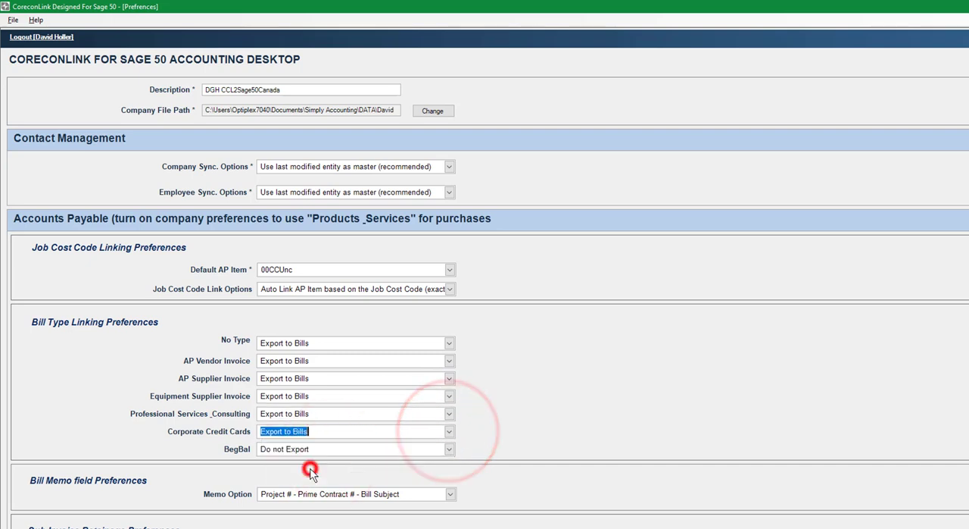
left_click(449, 448)
left_click(299, 486)
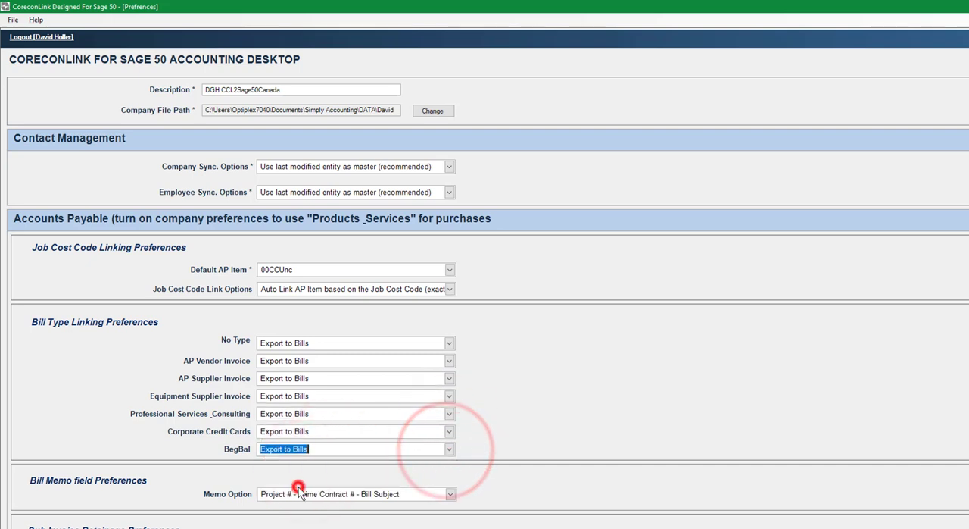
key("Tab")
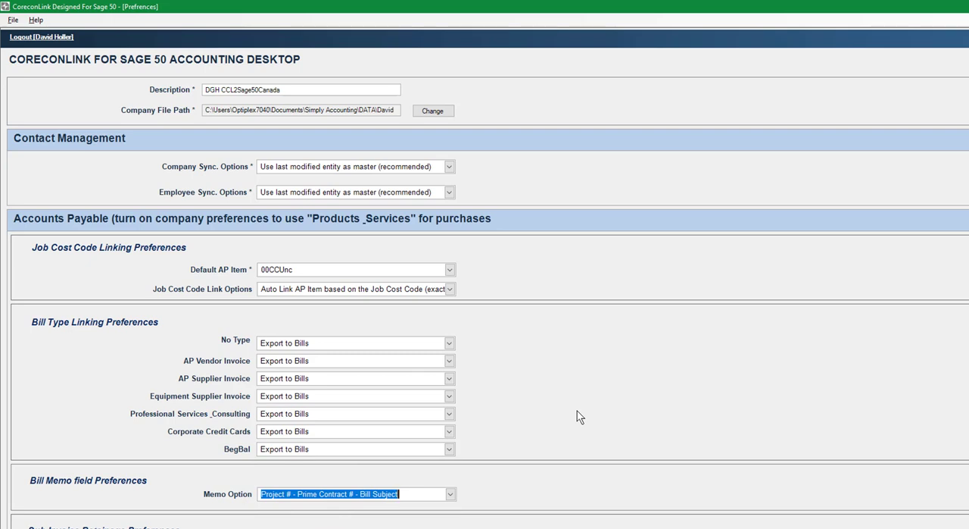
Step: Set the bill memo option to Project # - Prime Contract # - Bill Subject
scroll(578, 416, "down", 3)
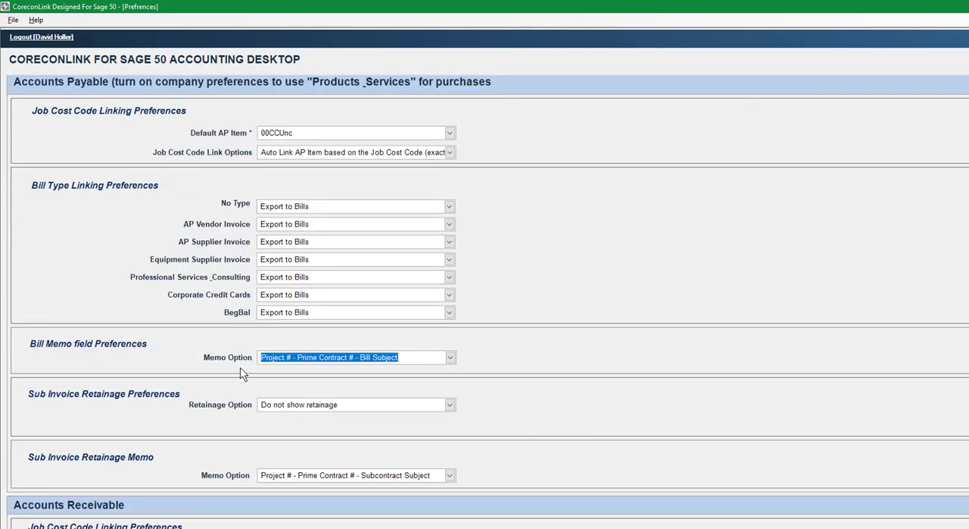
left_click(451, 359)
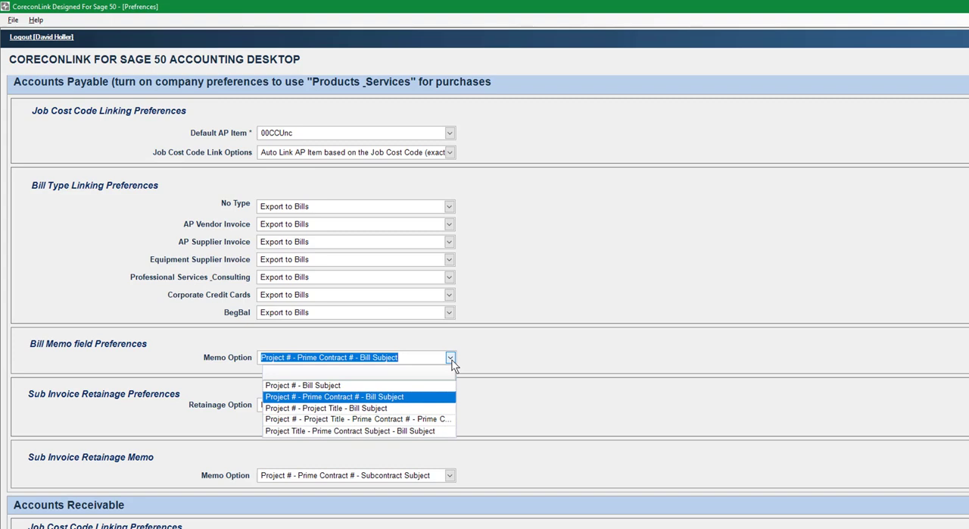
left_click(385, 397)
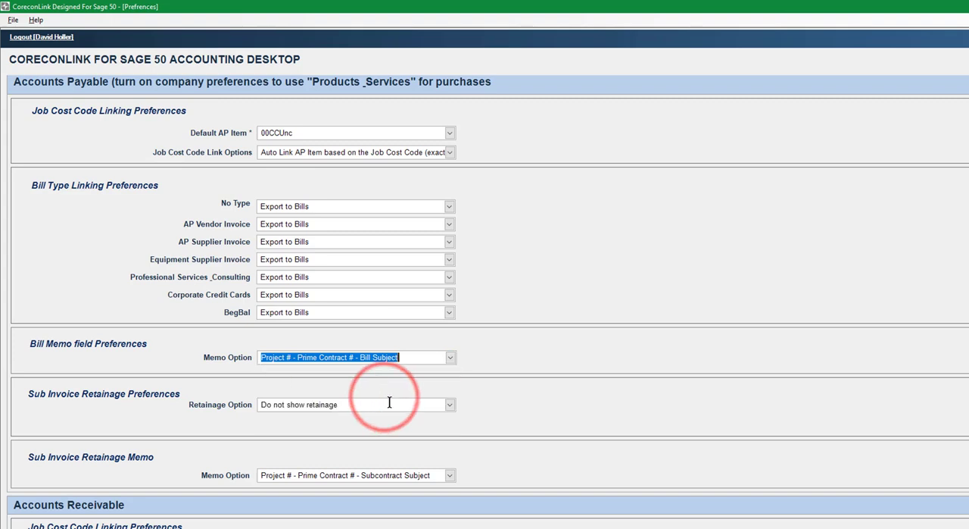
Step: Try Show retainage in Sage 50 for sub invoices, view the AP retainage item choices, and return the option to Do not show retainage
left_click(450, 405)
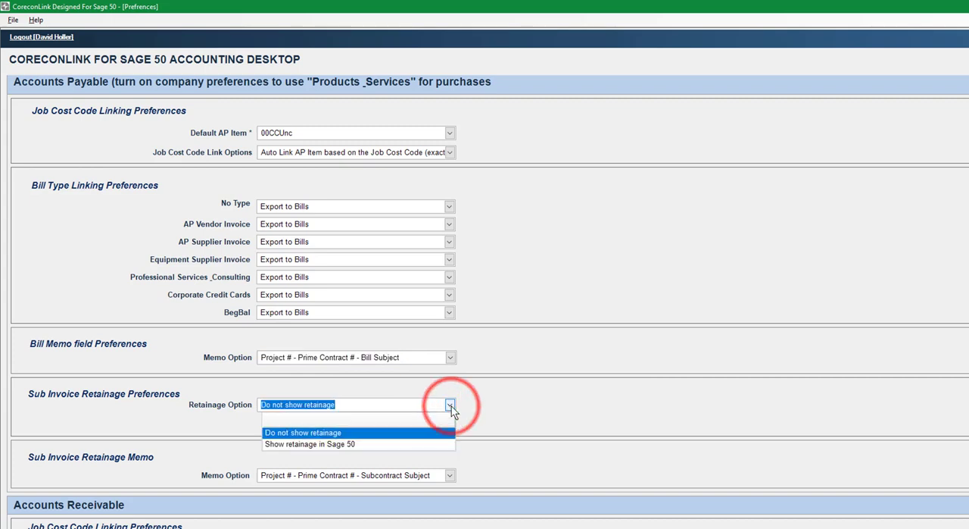
left_click(297, 444)
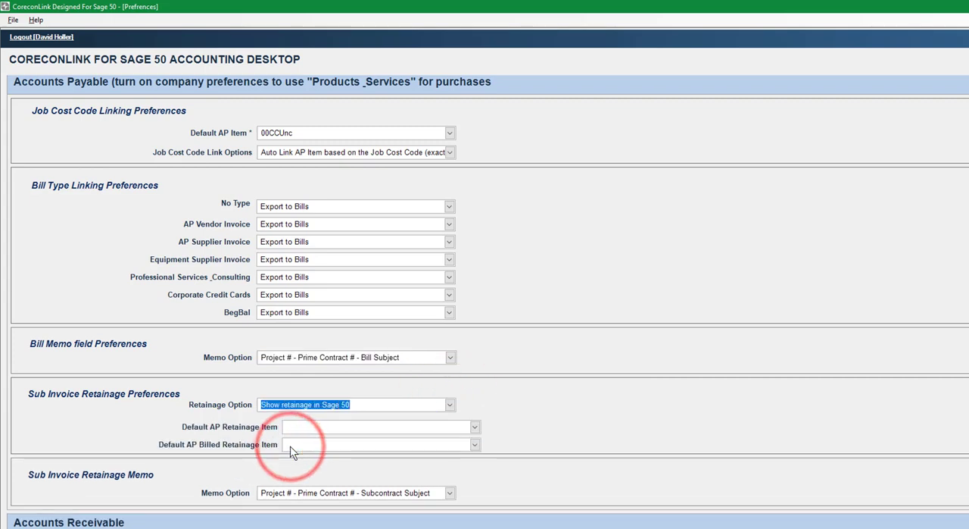
left_click(474, 427)
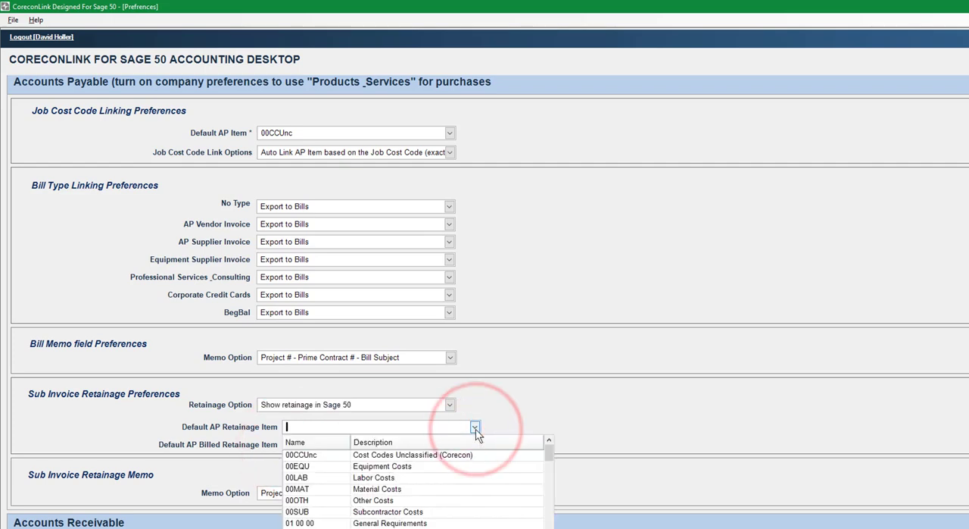
left_click(474, 429)
left_click(450, 405)
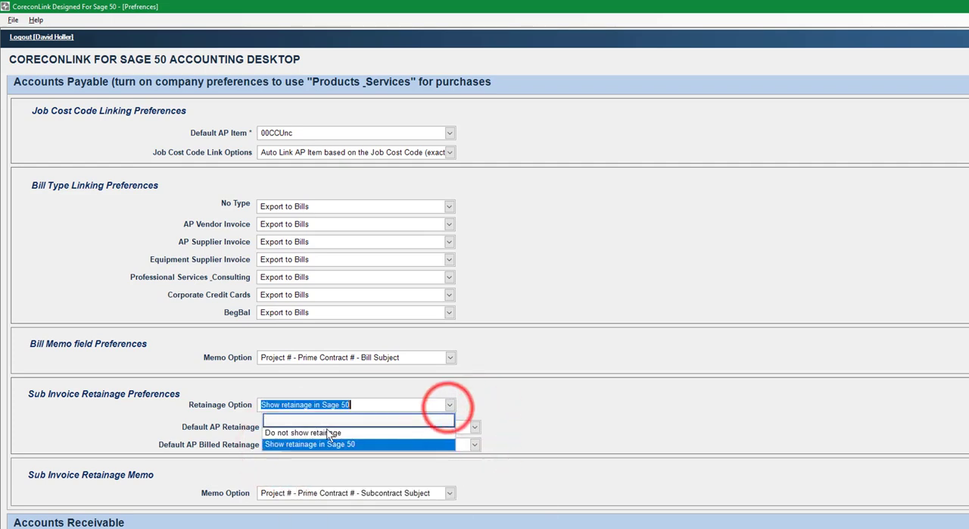
left_click(297, 432)
Step: Set the sub invoice retainage memo option to Project # - Project Title - Subcontract Subject
scroll(485, 413, "down", 4)
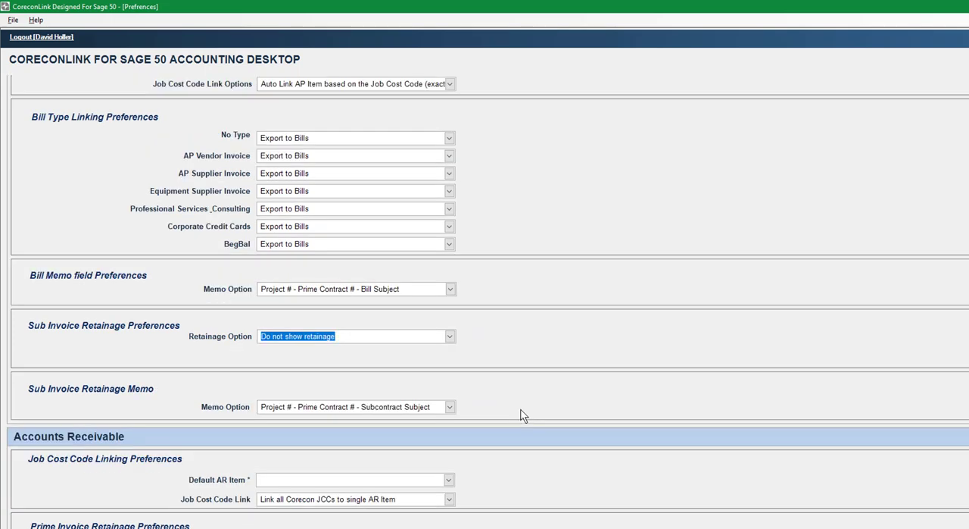
left_click(450, 340)
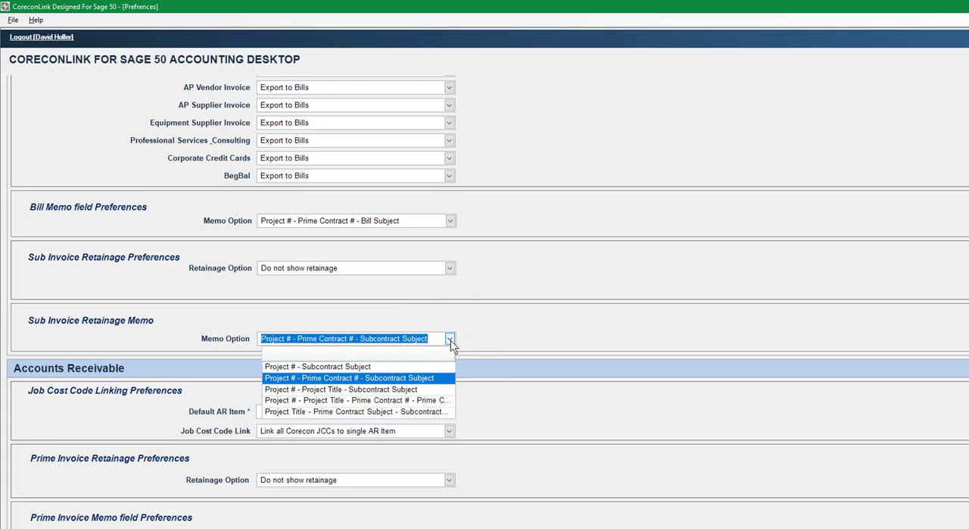
left_click(328, 390)
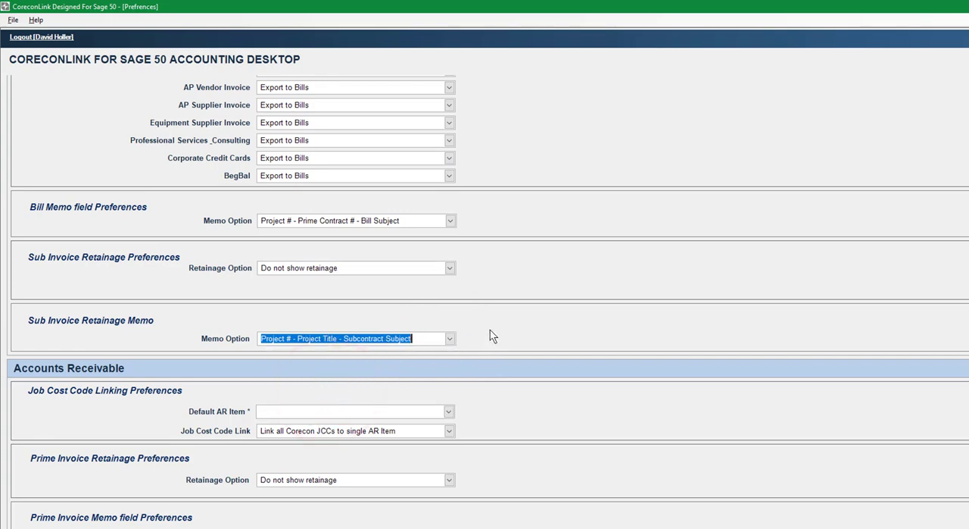
Step: Set the default AR item to 00CCUnc and auto link AR items based on the Job Cost Code (exact match only)
scroll(490, 340, "down", 1)
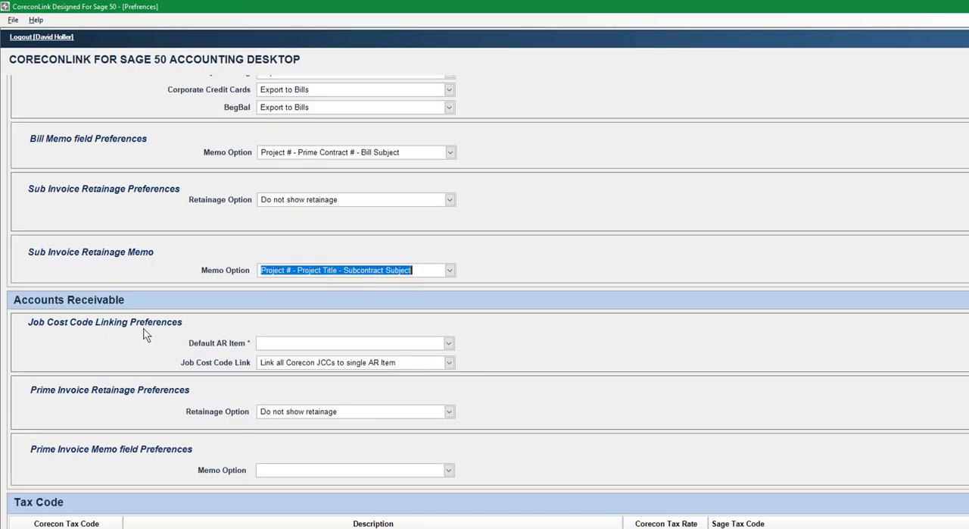
left_click(449, 345)
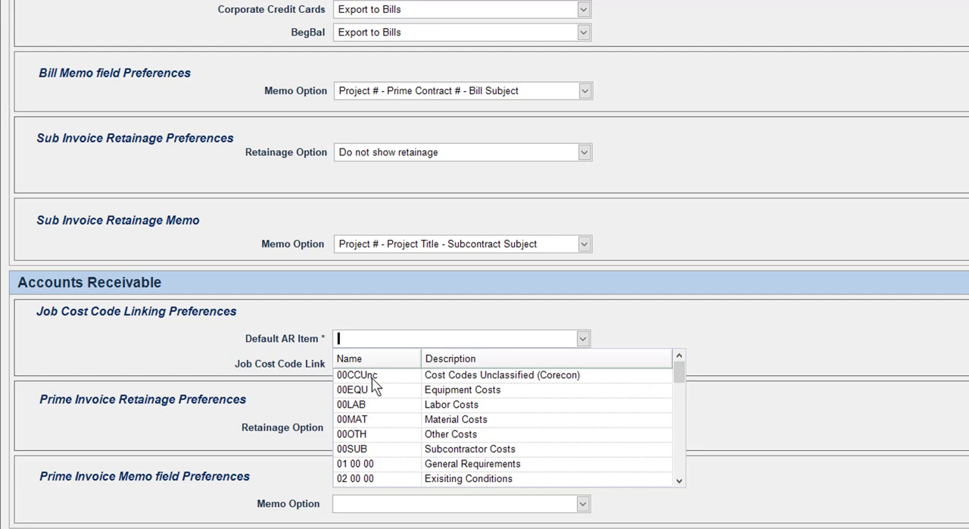
left_click(371, 379)
left_click(342, 359)
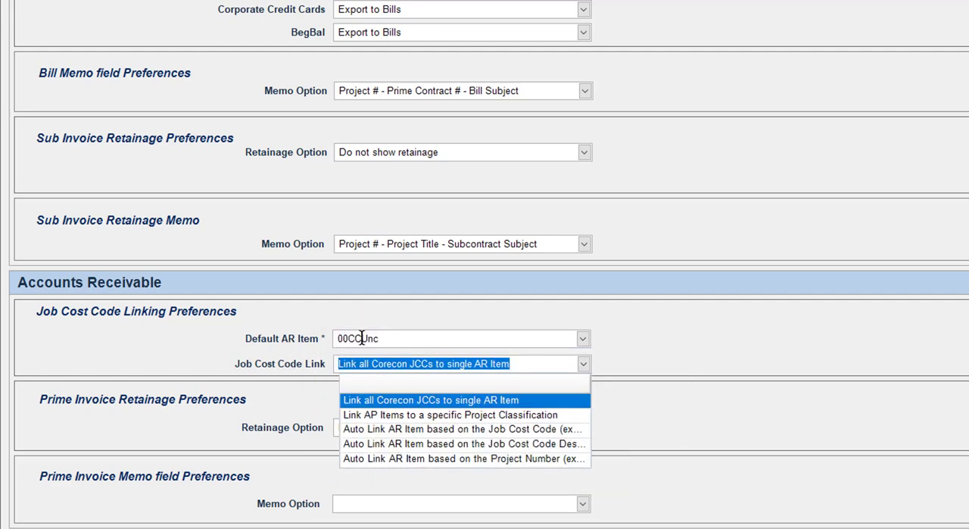
left_click(411, 400)
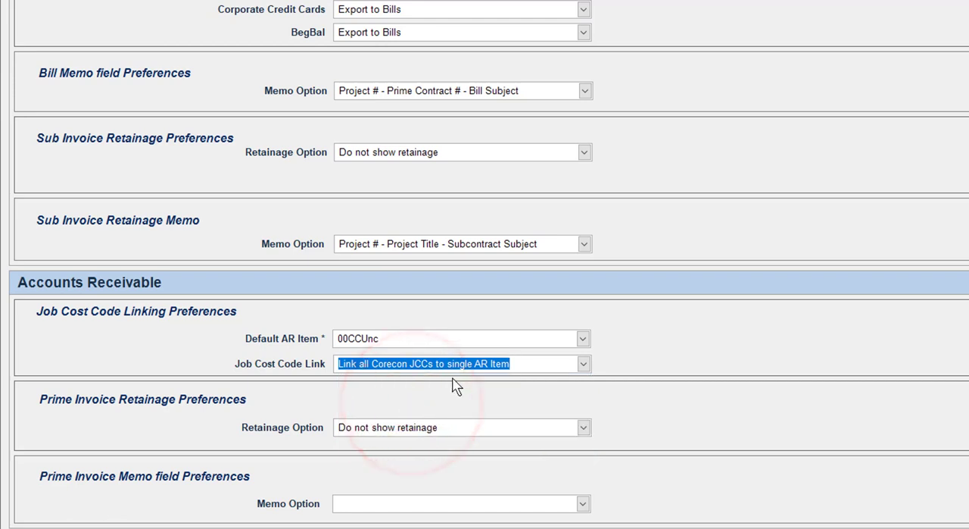
left_click(583, 338)
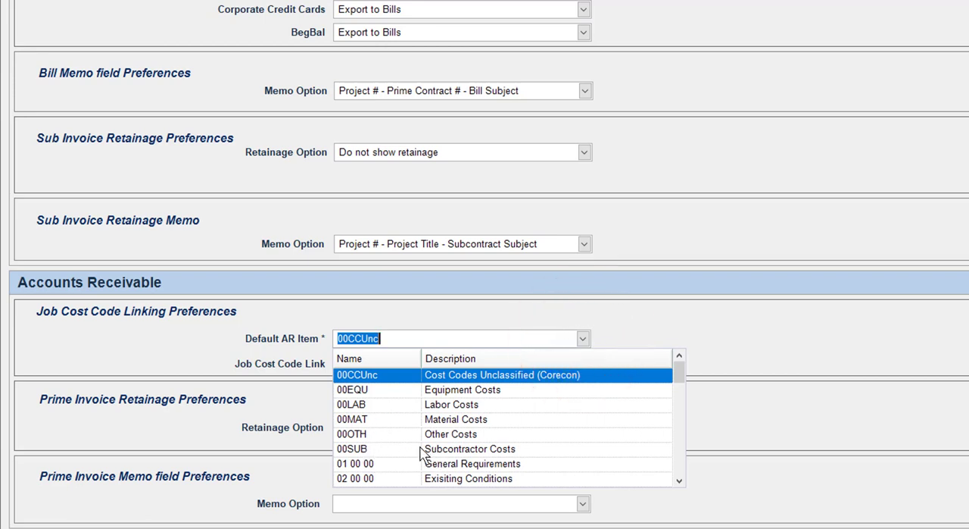
left_click(390, 375)
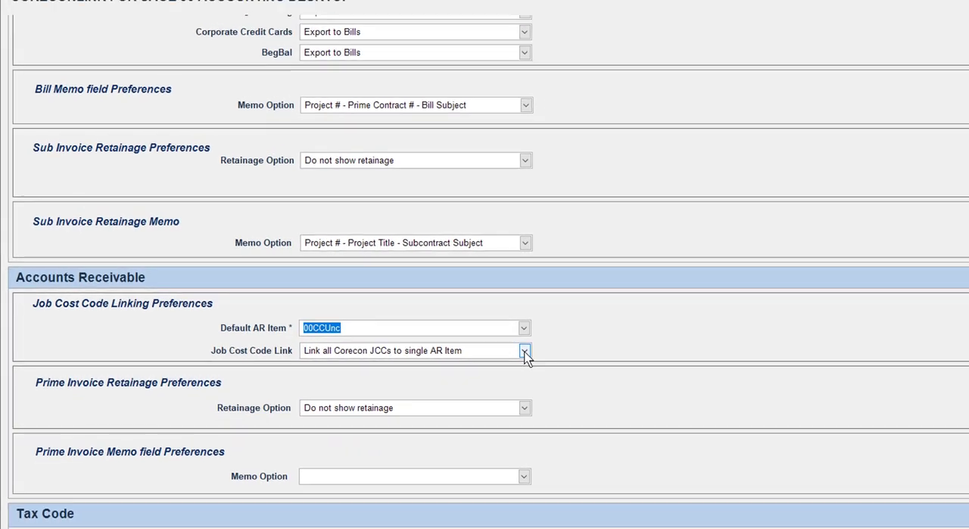
left_click(524, 350)
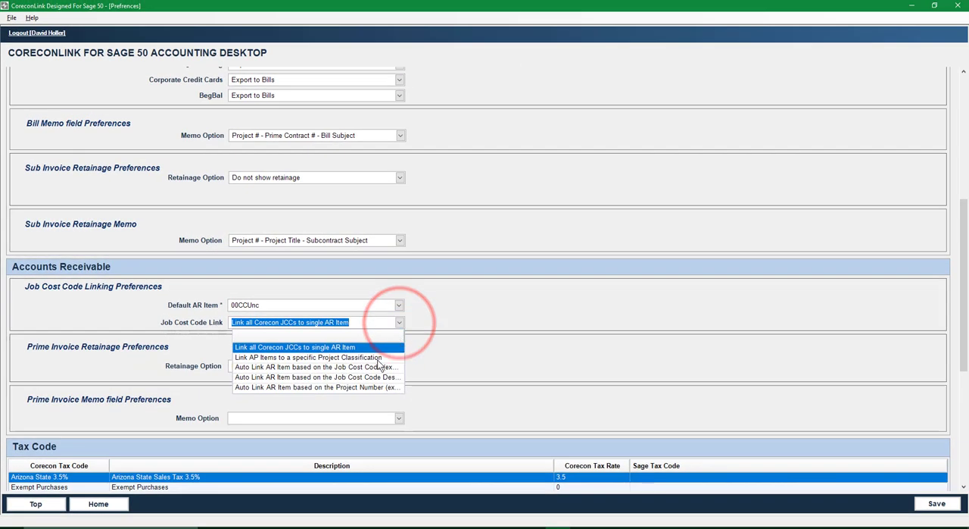
left_click(365, 366)
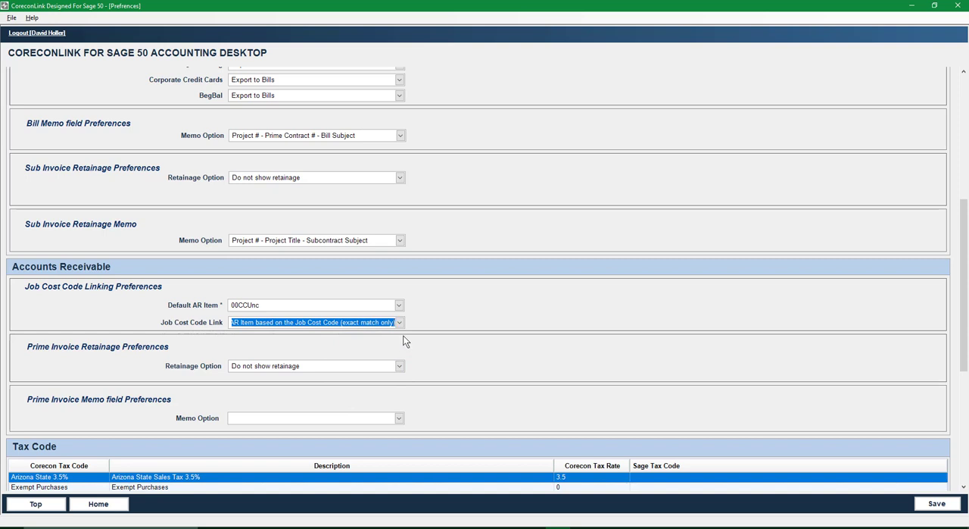
Step: Try Show retainage in Sage 50 for prime invoices, check the AR retainage item fields, and return the option to Do not show retainage
left_click(400, 367)
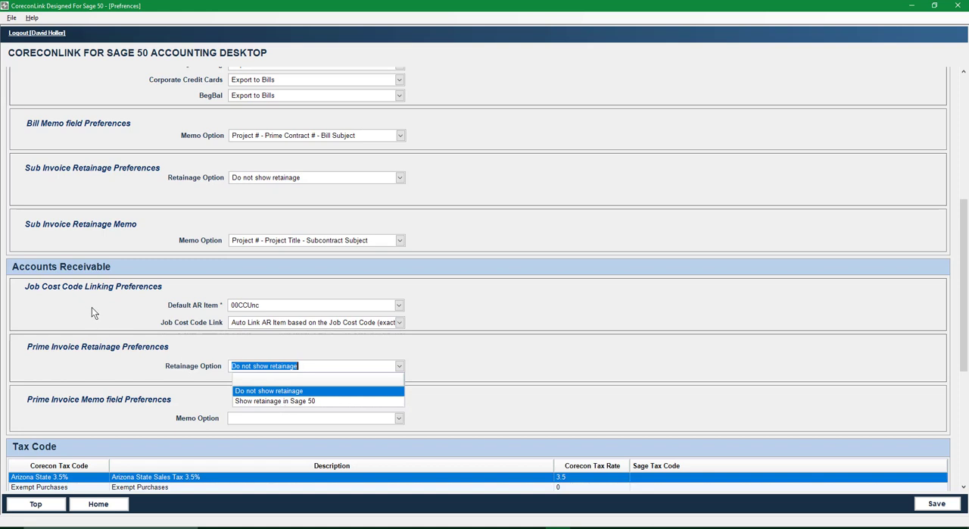
left_click(324, 392)
left_click(399, 366)
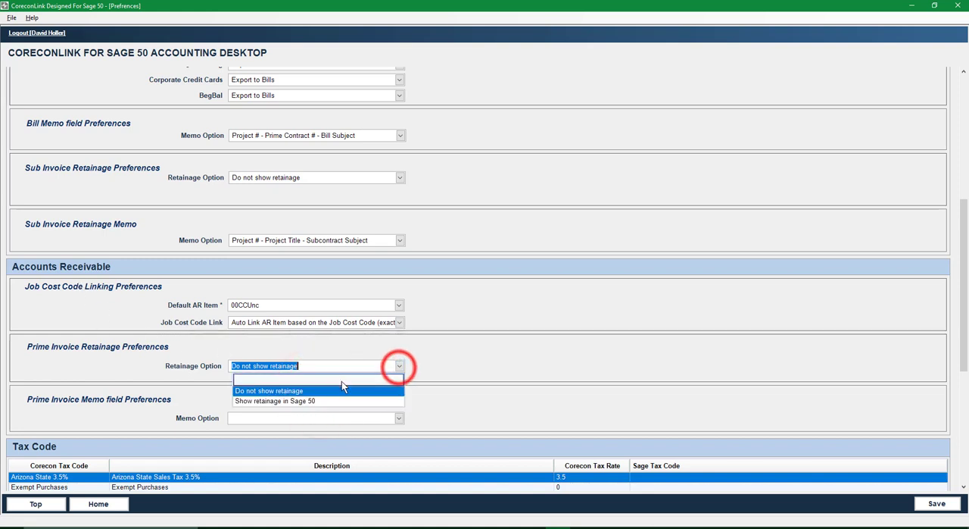
left_click(310, 401)
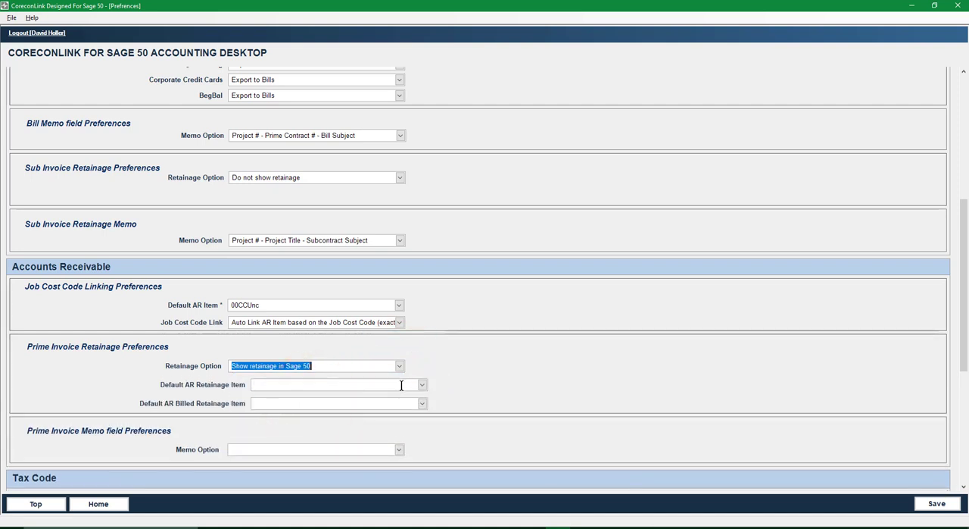
left_click(423, 387)
left_click(422, 386)
left_click(485, 388)
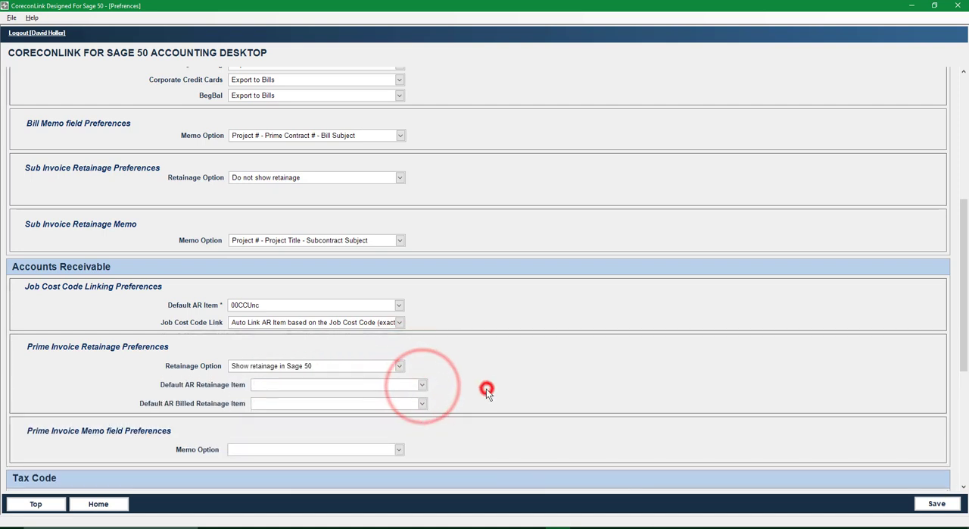
left_click(399, 366)
left_click(269, 388)
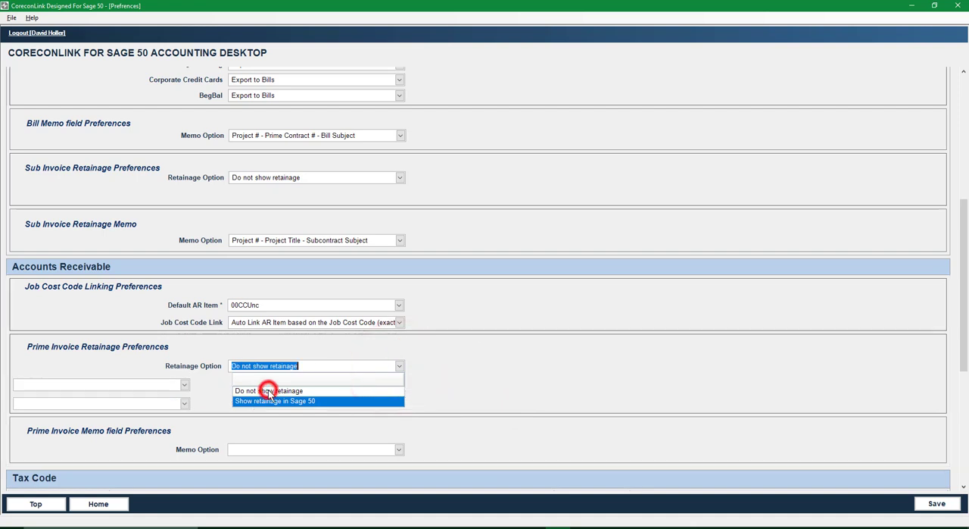
left_click(483, 399)
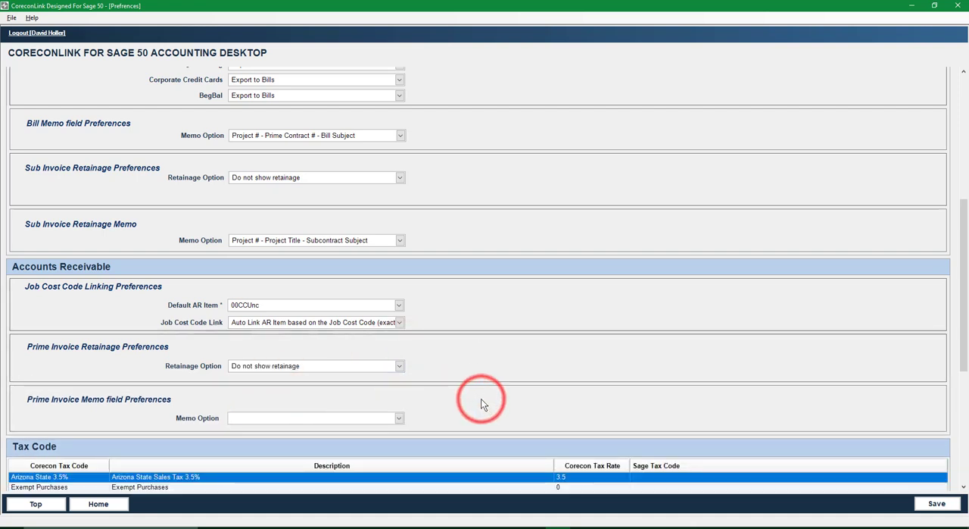
Step: Set the prime invoice memo option to Project # - Prime Contract # - Prime Contract Subject
scroll(454, 398, "down", 1)
left_click(398, 357)
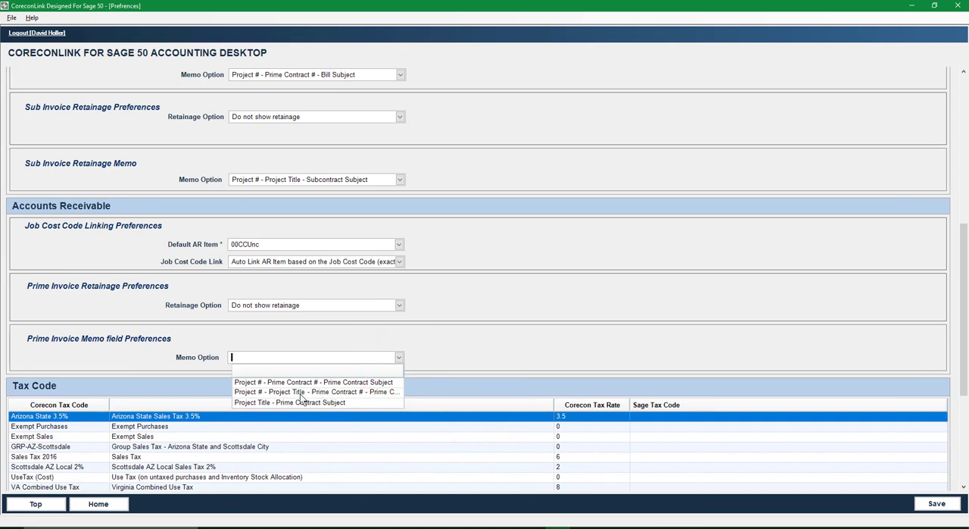
left_click(309, 381)
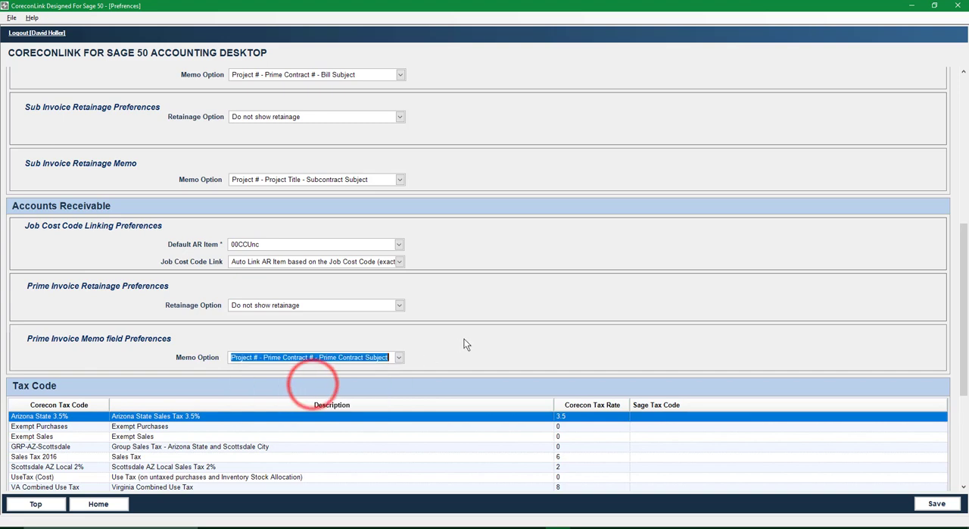
Step: Examine the Sage tax codes available for the Arizona State 3.5% tax code without assigning one
scroll(465, 340, "down", 3)
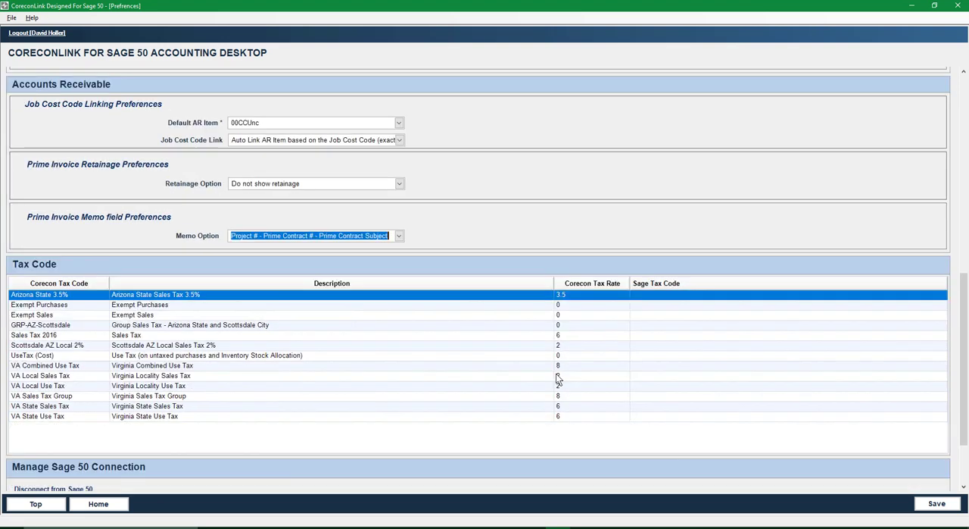
left_click(688, 295)
left_click(943, 295)
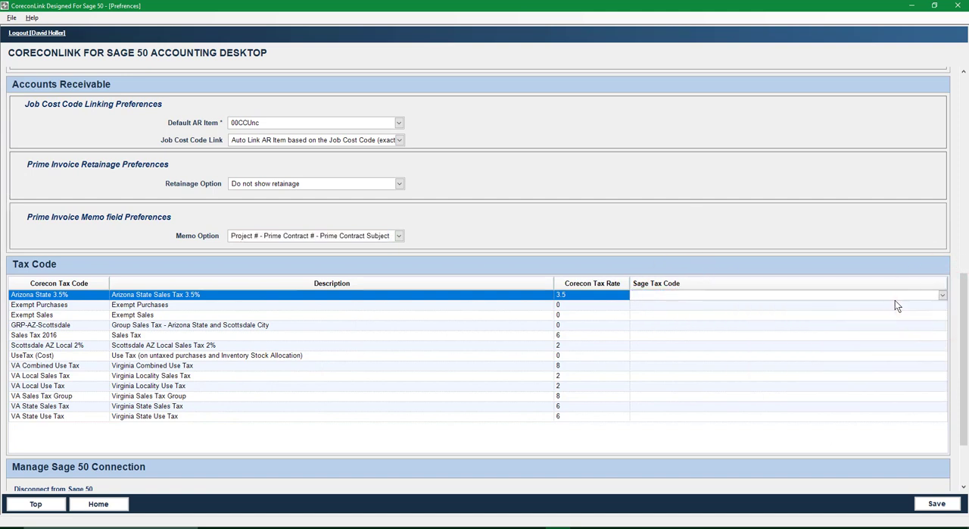
left_click(943, 296)
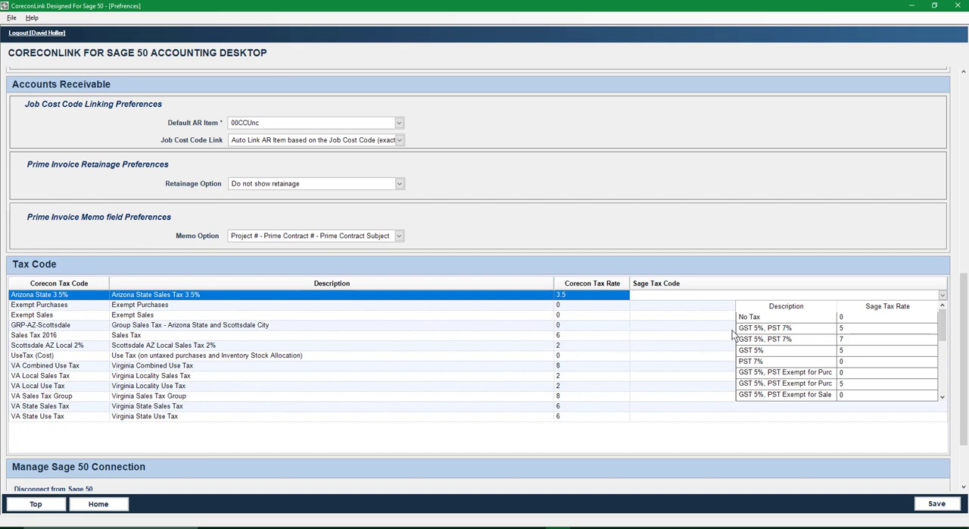
left_click(675, 294)
left_click(606, 295)
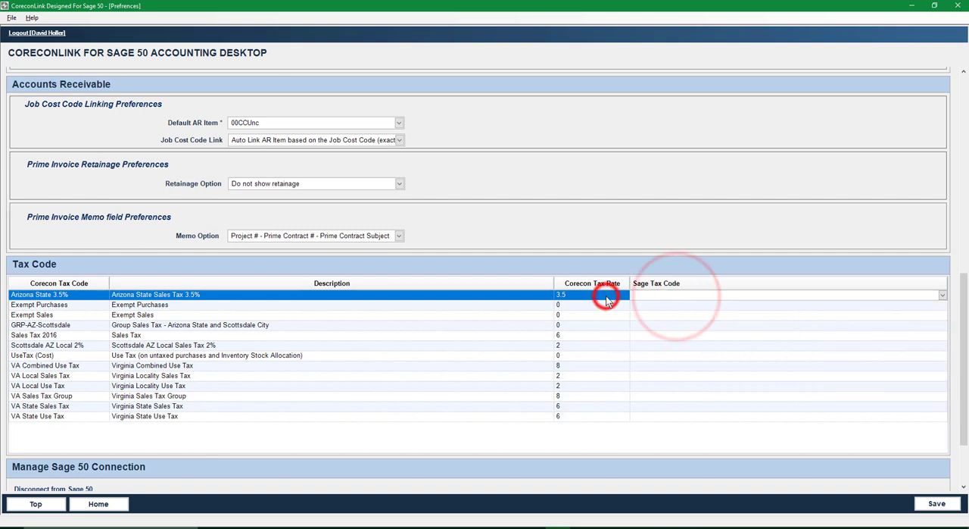
Step: Save the linking preferences and confirm the save
scroll(617, 458, "down", 1)
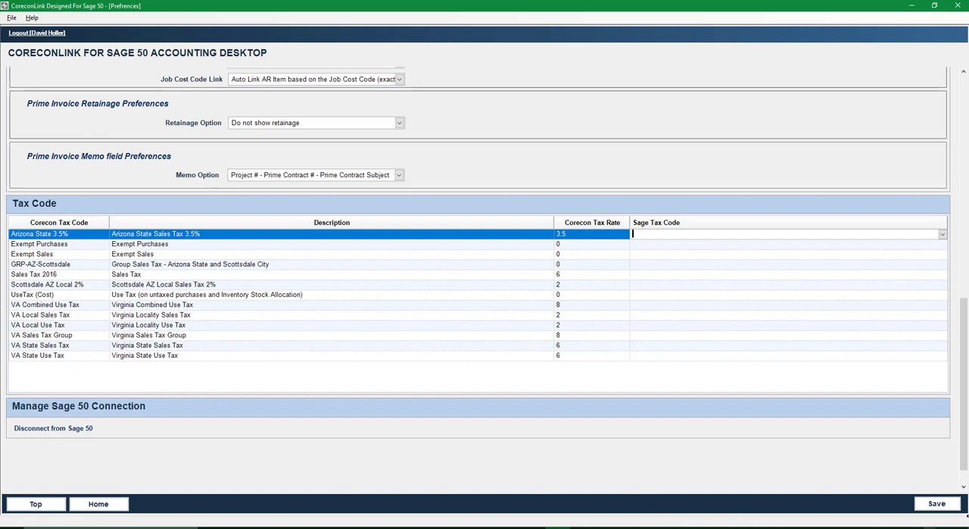
left_click(936, 502)
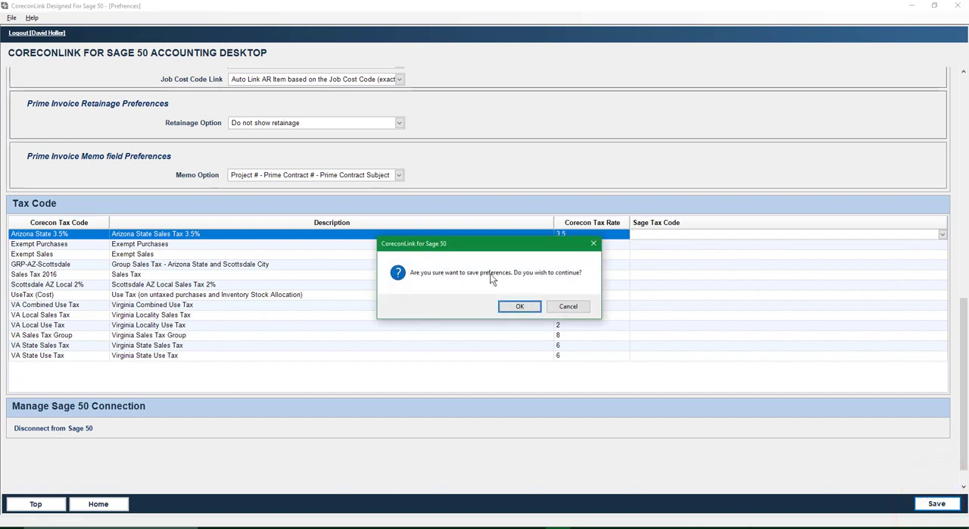
left_click(512, 306)
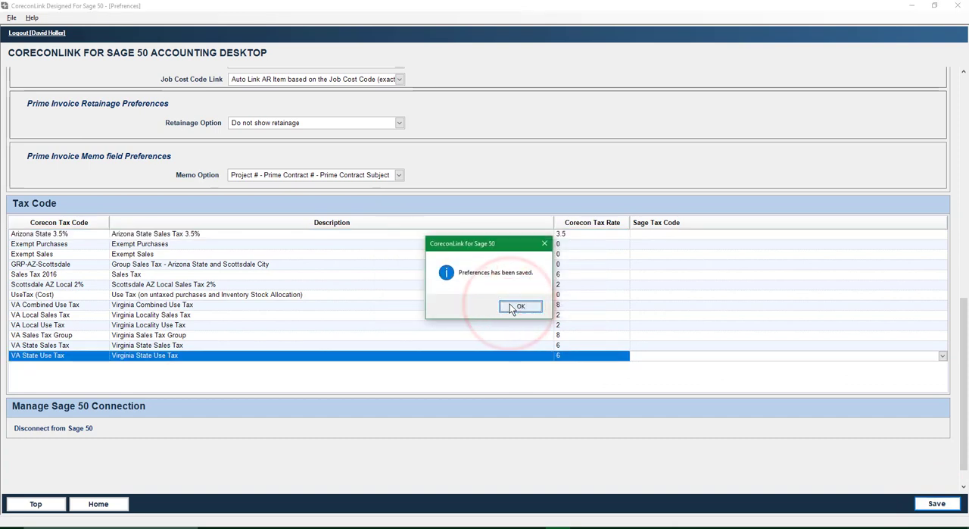
left_click(516, 307)
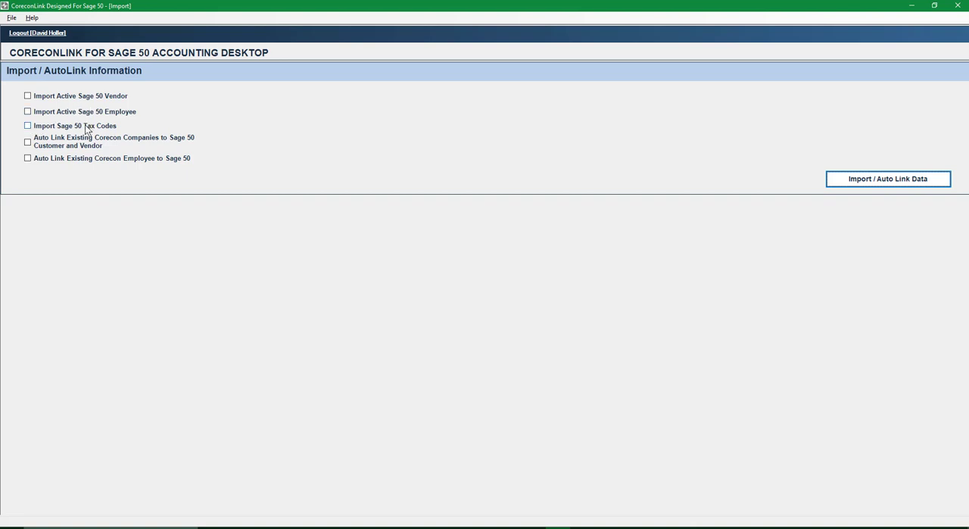
Step: Import the Sage 50 tax codes and auto link the existing Corecon companies and employees to Sage 50, confirming the import
left_click(27, 127)
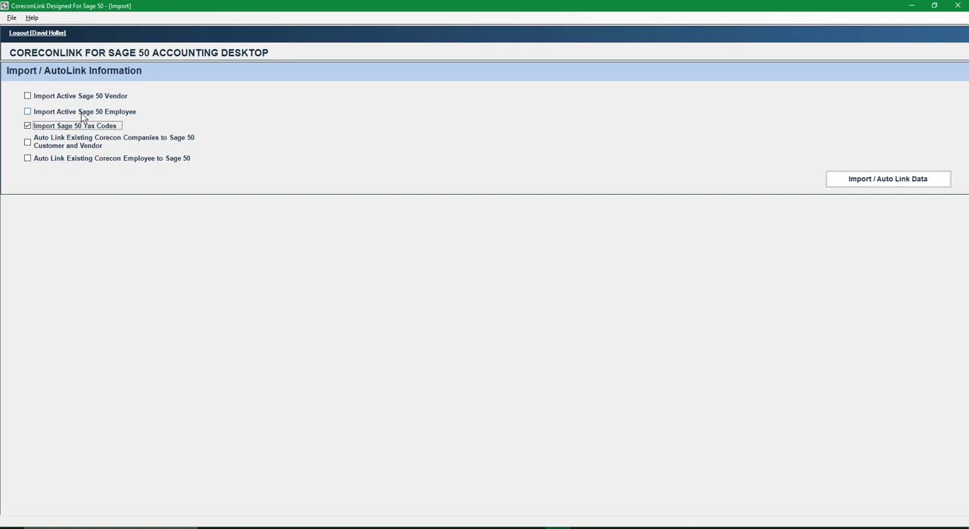
left_click(28, 142)
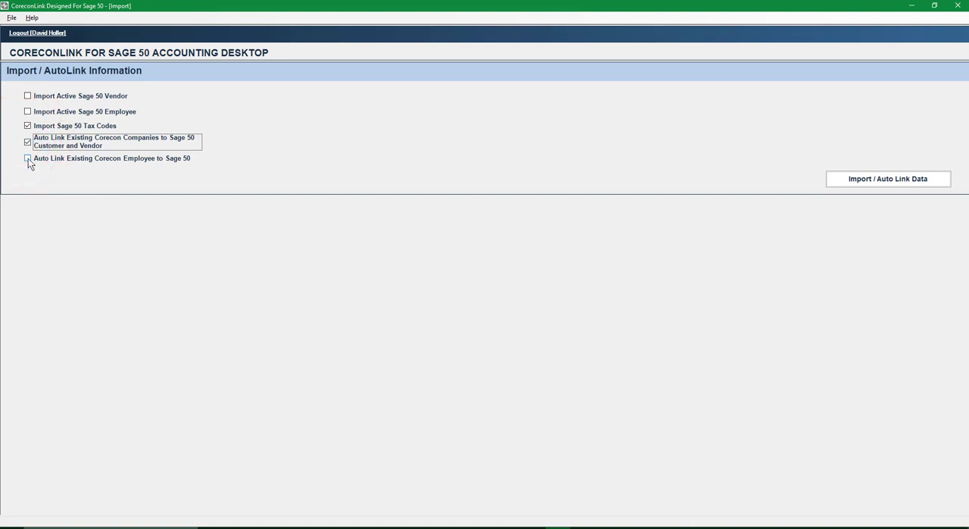
left_click(28, 159)
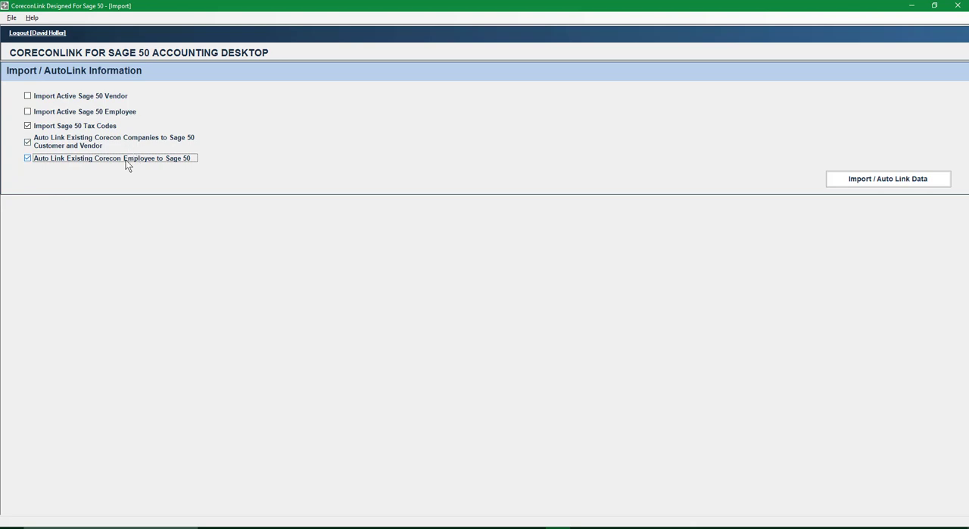
left_click(892, 182)
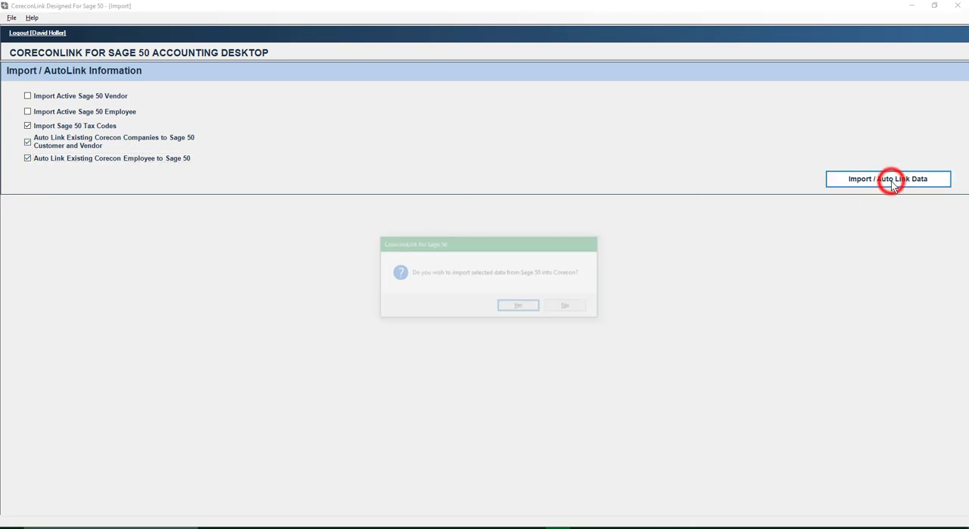
left_click(517, 307)
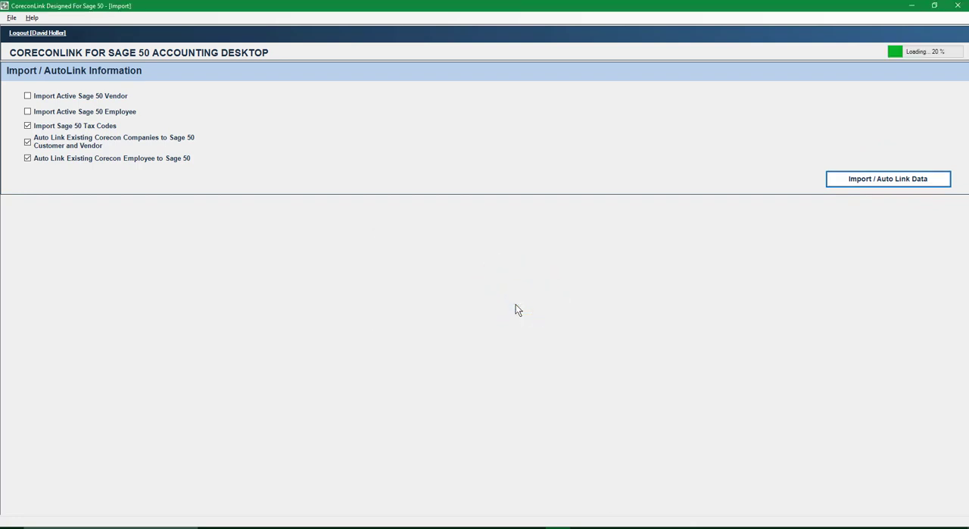
left_click(548, 307)
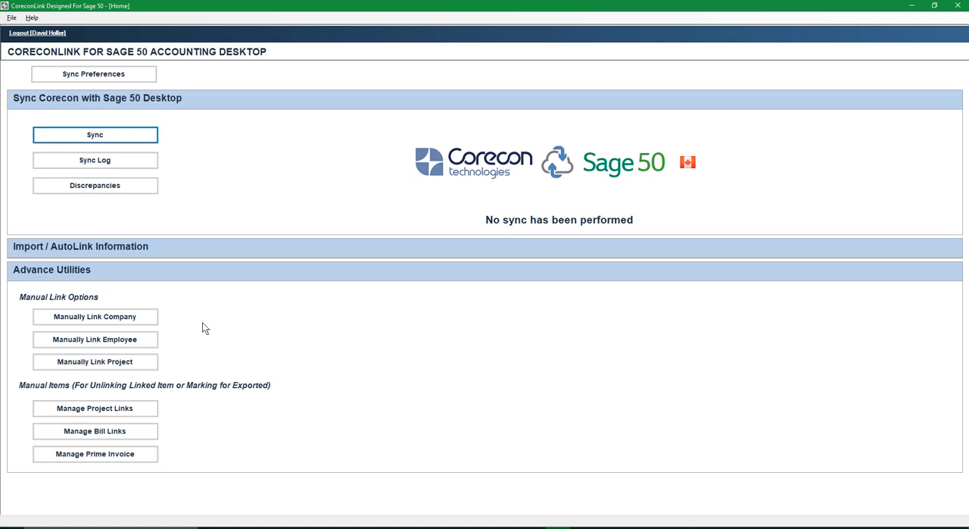
Step: In the sync preferences, link Corecon tax codes G (GST 5%) and G0 (GST 5%, PST Exempt for Purchases) to Sage tax codes G and G0
left_click(108, 79)
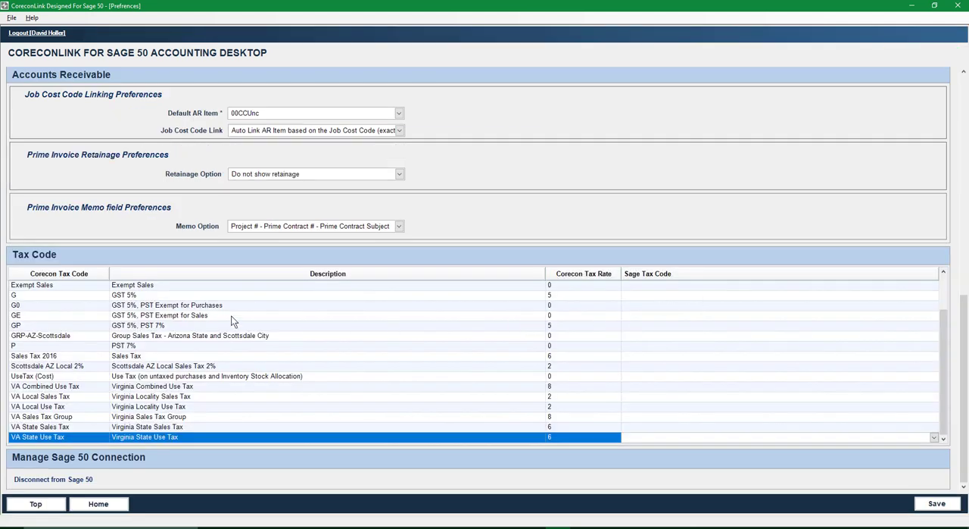
left_click(59, 295)
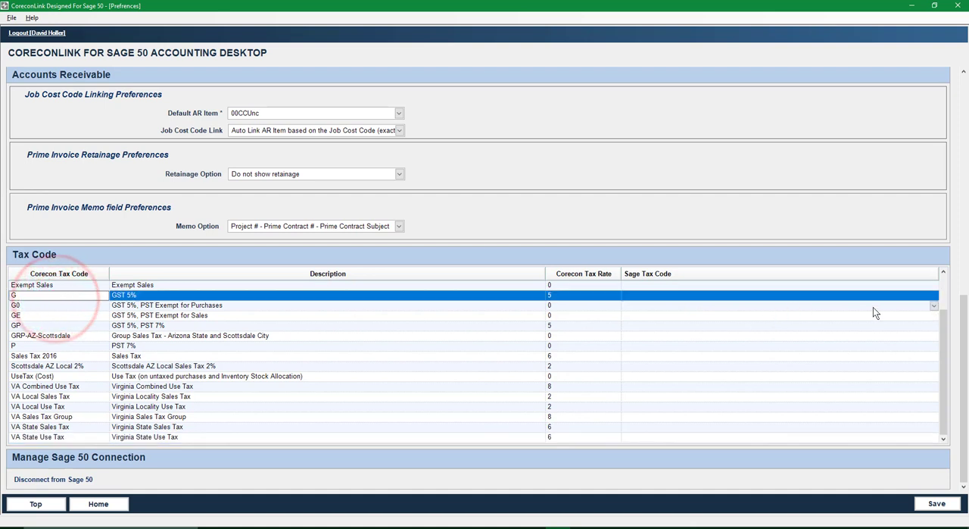
left_click(934, 296)
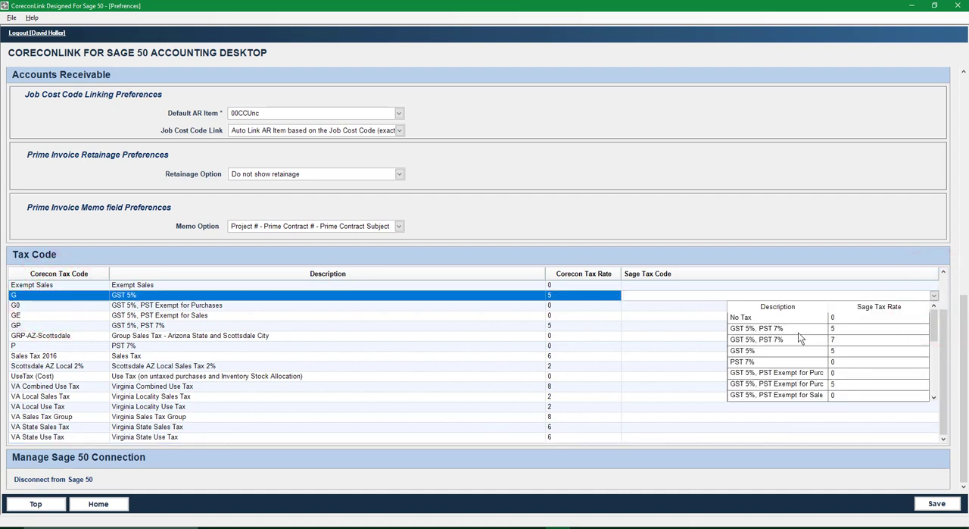
left_click(759, 351)
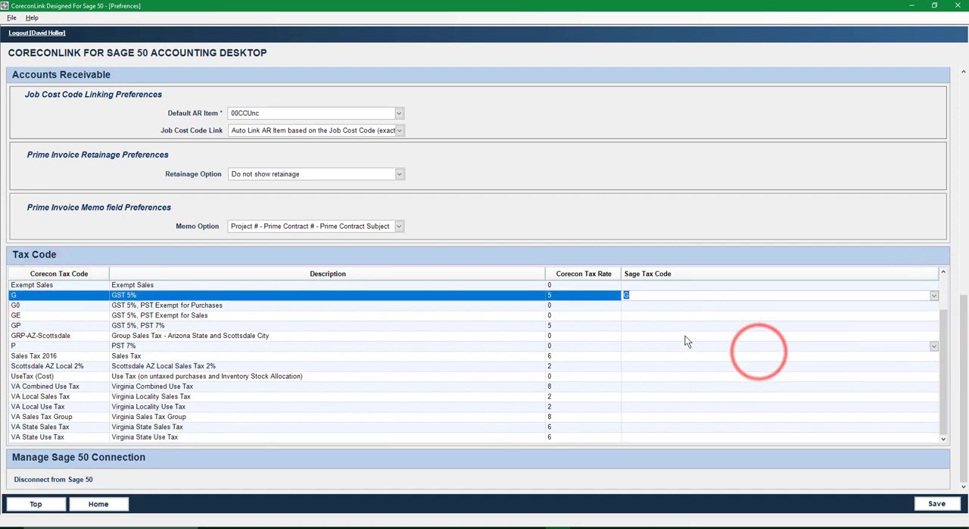
left_click(636, 304)
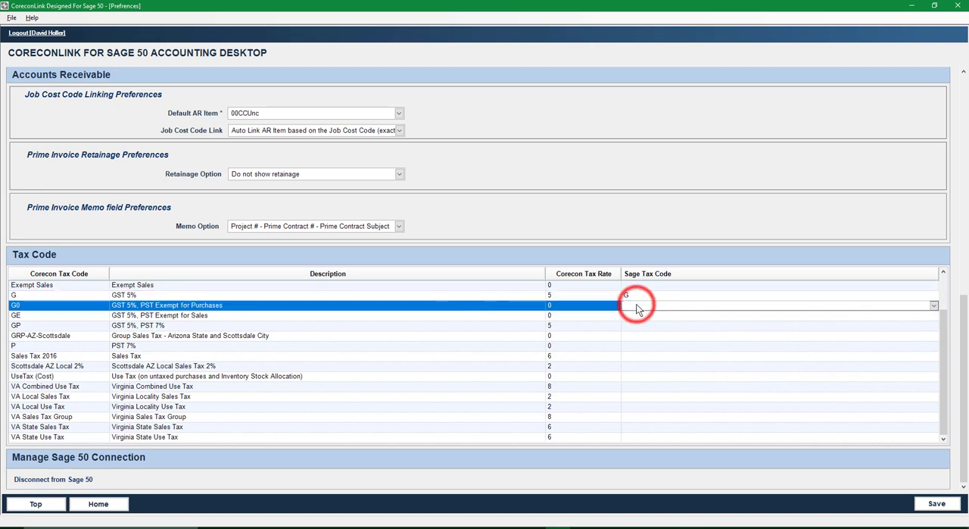
left_click(927, 307)
left_click(818, 352)
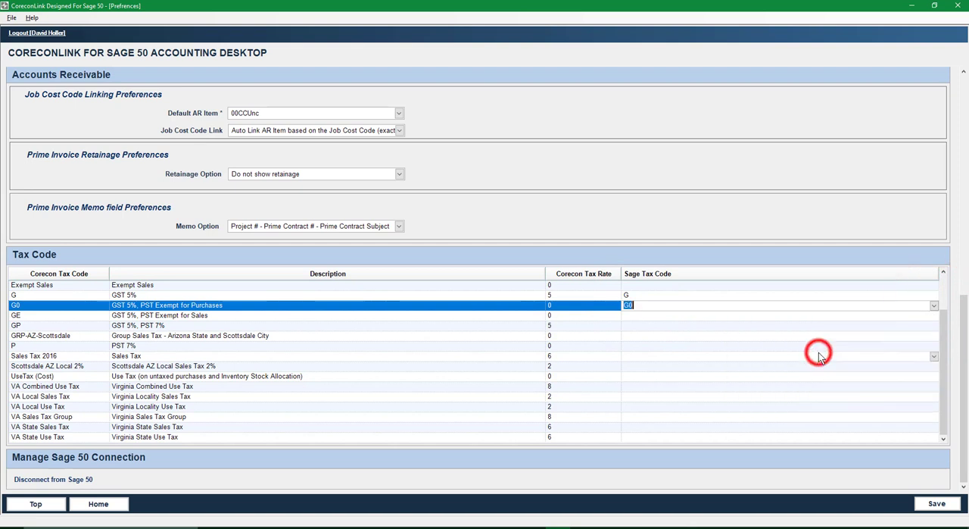
left_click(855, 322)
Step: Link Corecon tax code GE to Sage tax code GE and Corecon tax code GP to Sage tax code GP
left_click(844, 314)
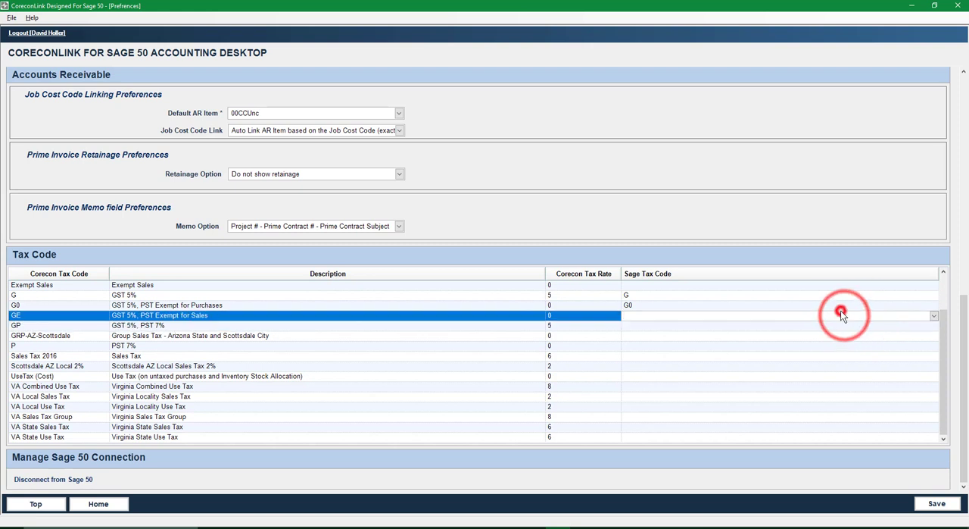
left_click(934, 317)
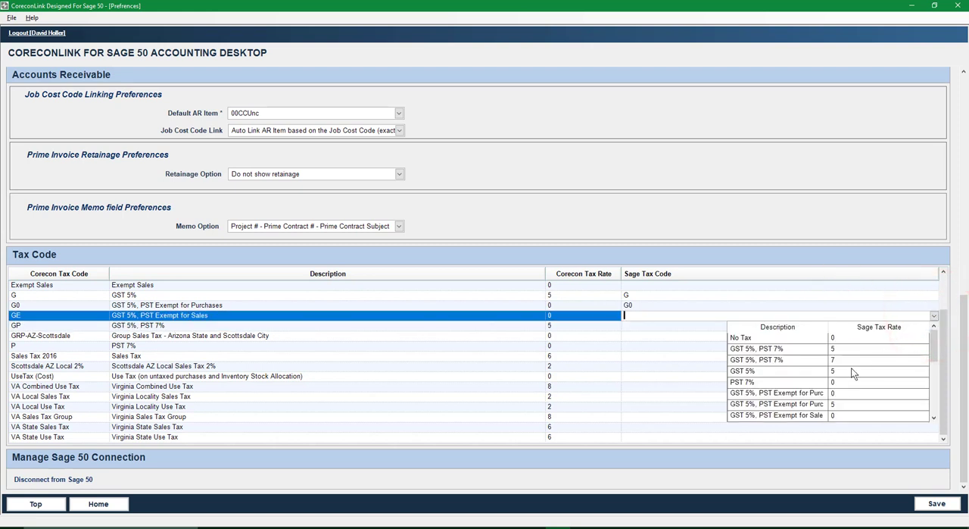
scroll(824, 383, "down", 2)
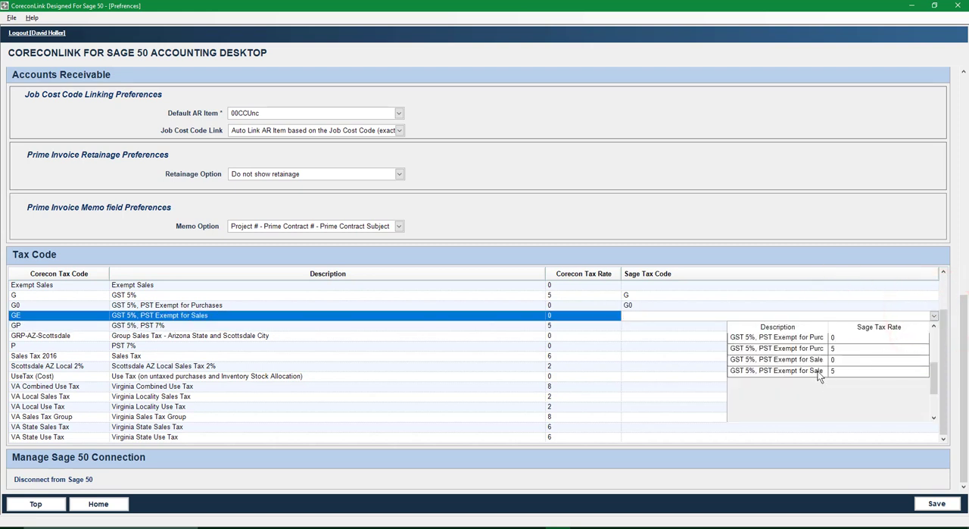
left_click(793, 360)
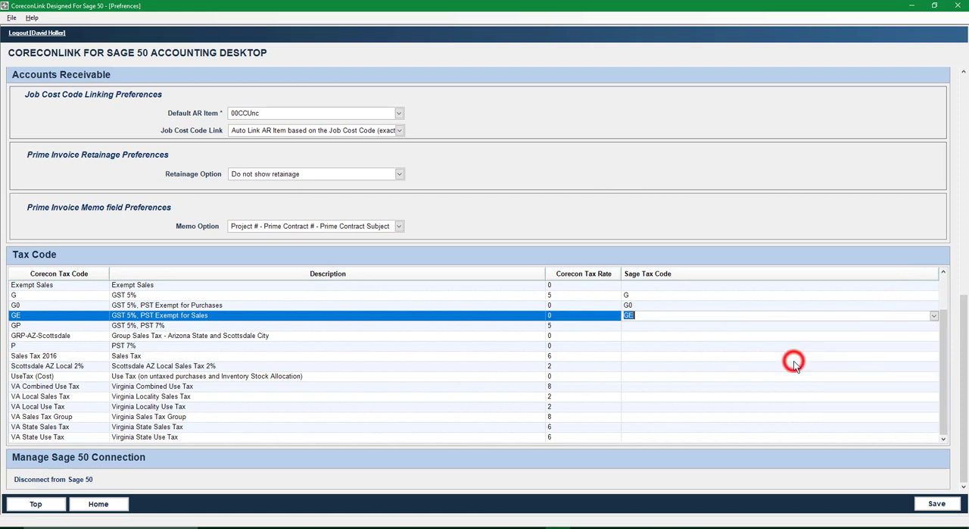
left_click(630, 325)
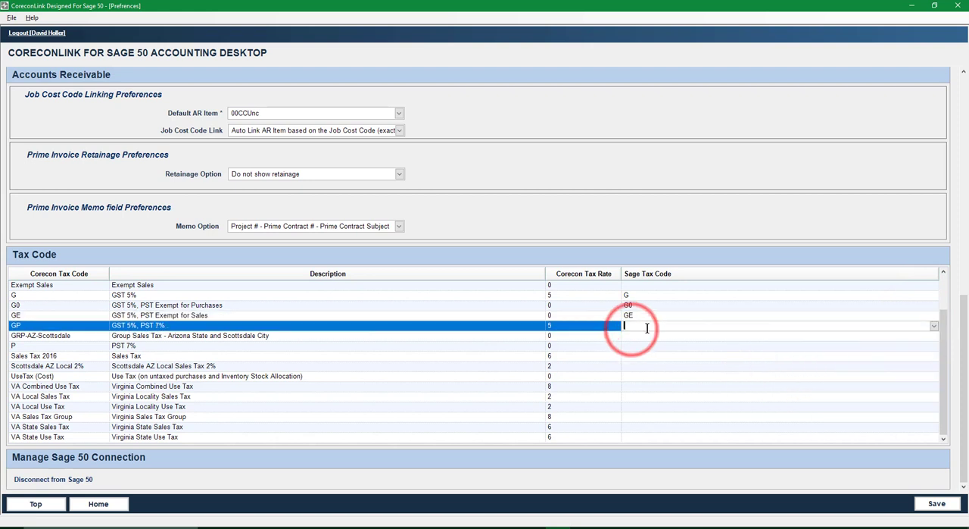
left_click(935, 326)
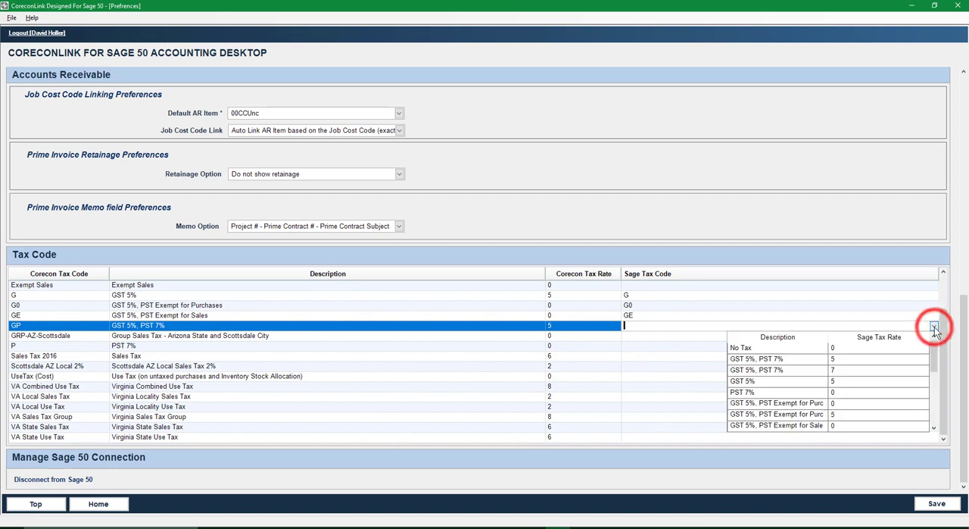
left_click(779, 370)
Step: Save the sync preferences with the tax code links and confirm the save
left_click(938, 504)
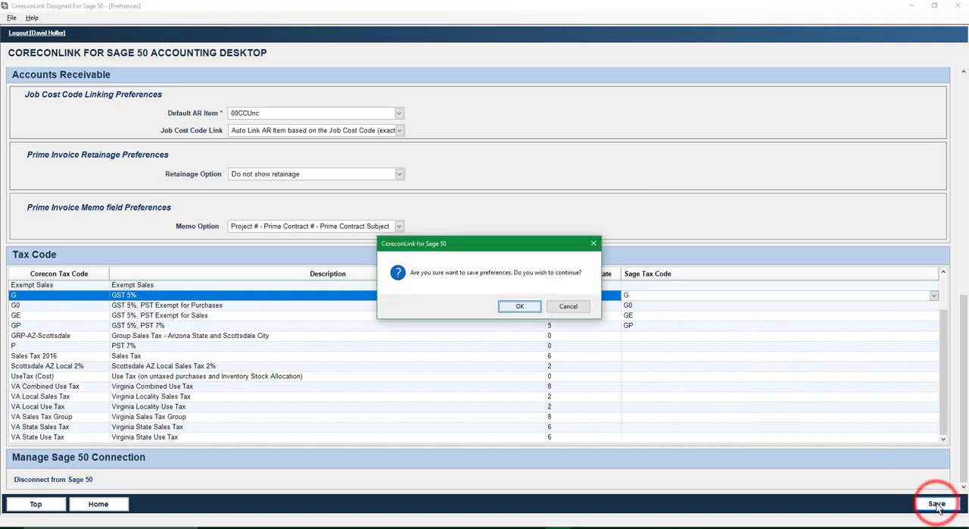
left_click(514, 306)
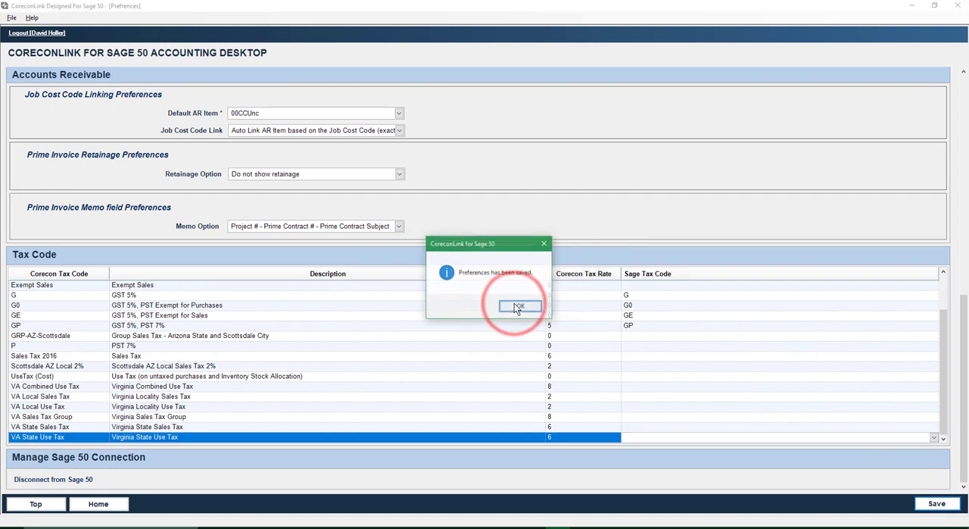
left_click(515, 308)
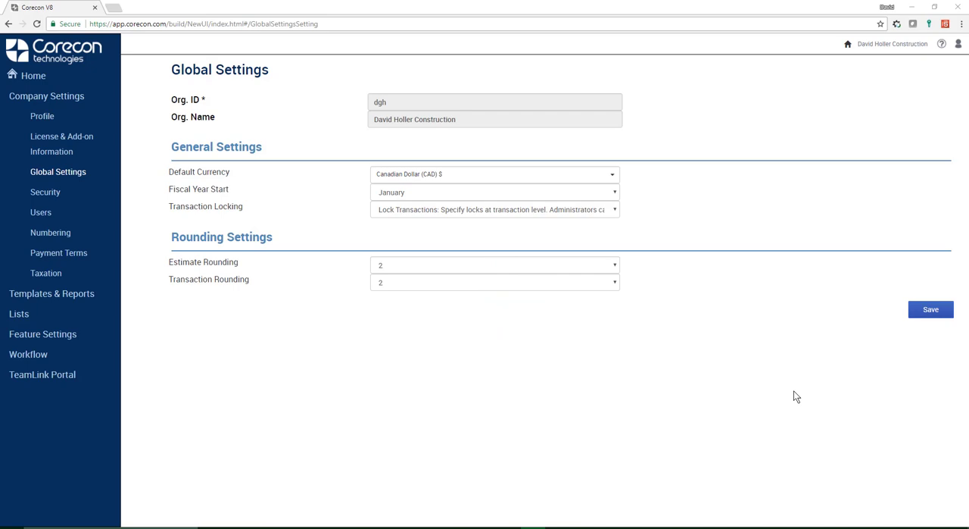
Step: From Corecon V8 in the browser, open the online help's Sync Preferences topic for CoreconLink for Sage 50 Canada
left_click(941, 44)
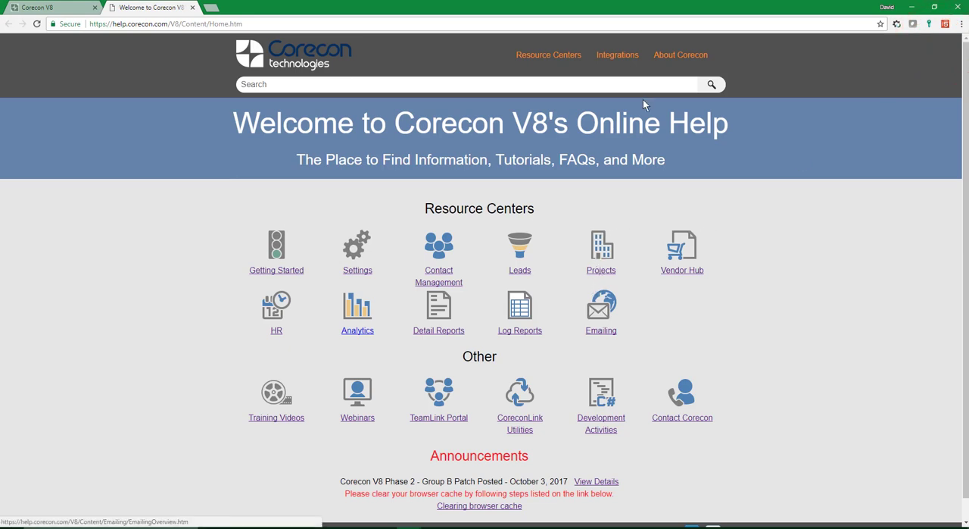
left_click(520, 426)
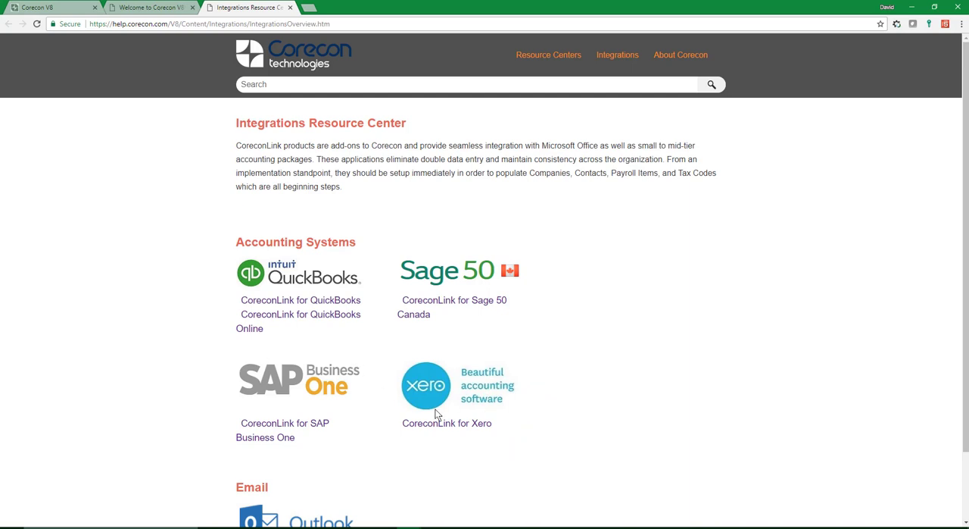
left_click(439, 304)
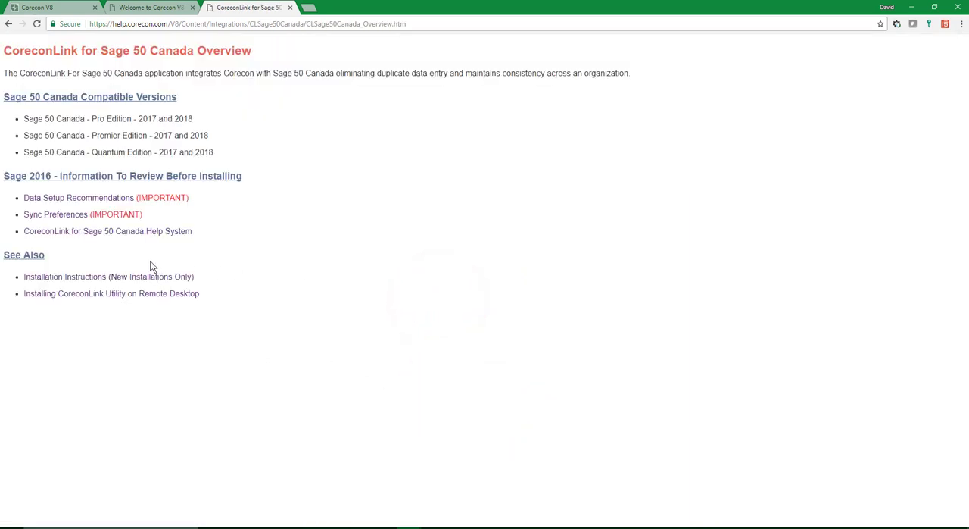
left_click(45, 219)
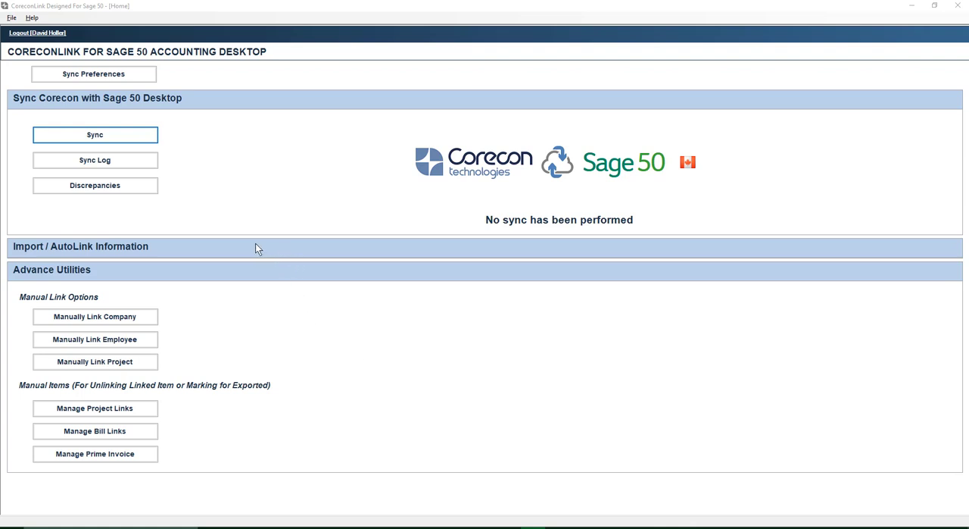
Step: Switch to CoreconLink, view its help, and open the Sync Preferences topic from the Sage 50 Canada overview
left_click(31, 18)
left_click(31, 19)
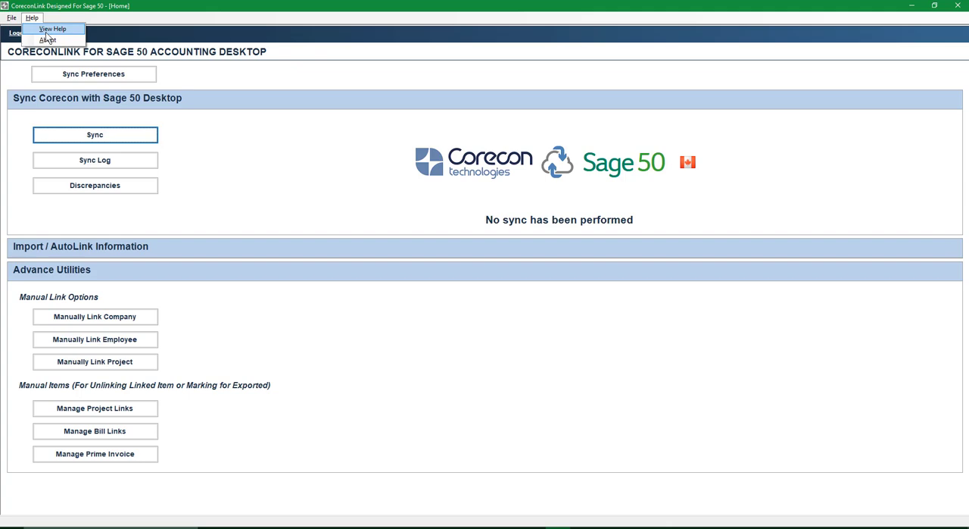
left_click(45, 33)
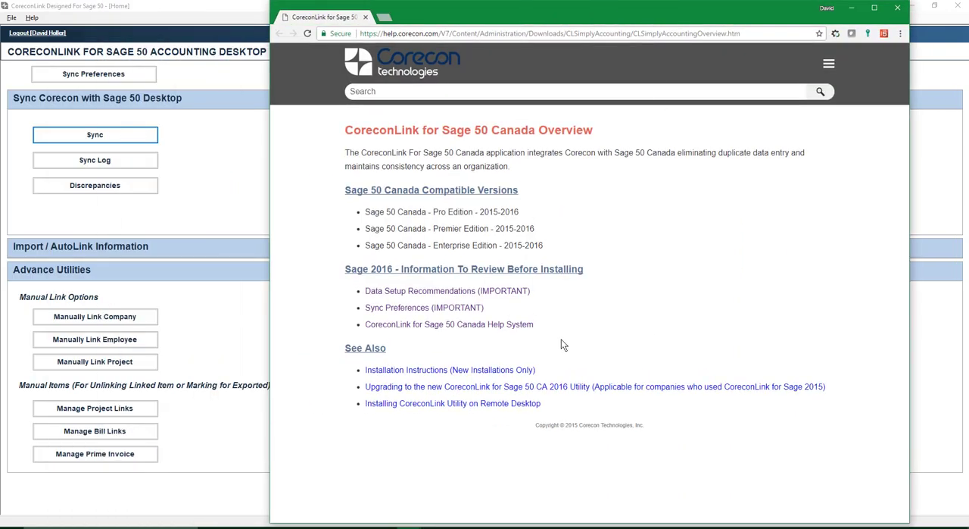
left_click(398, 307)
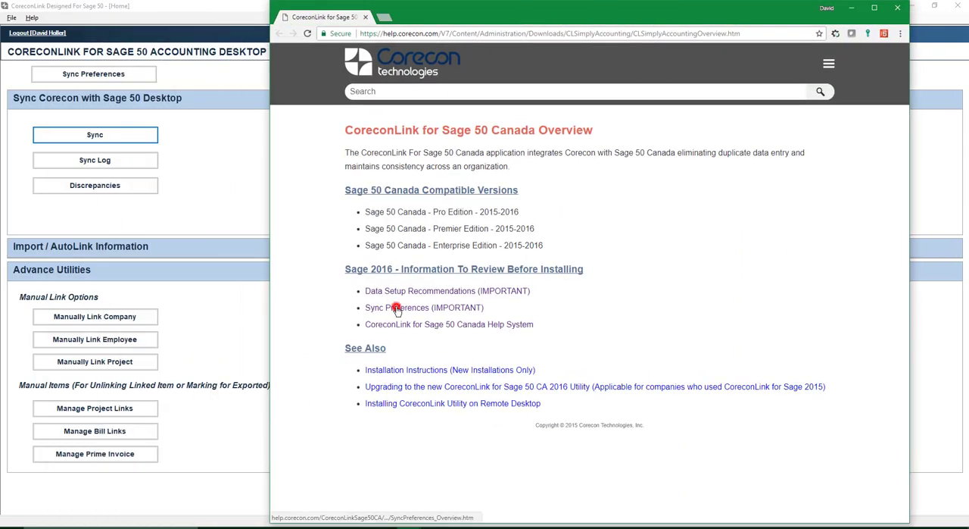